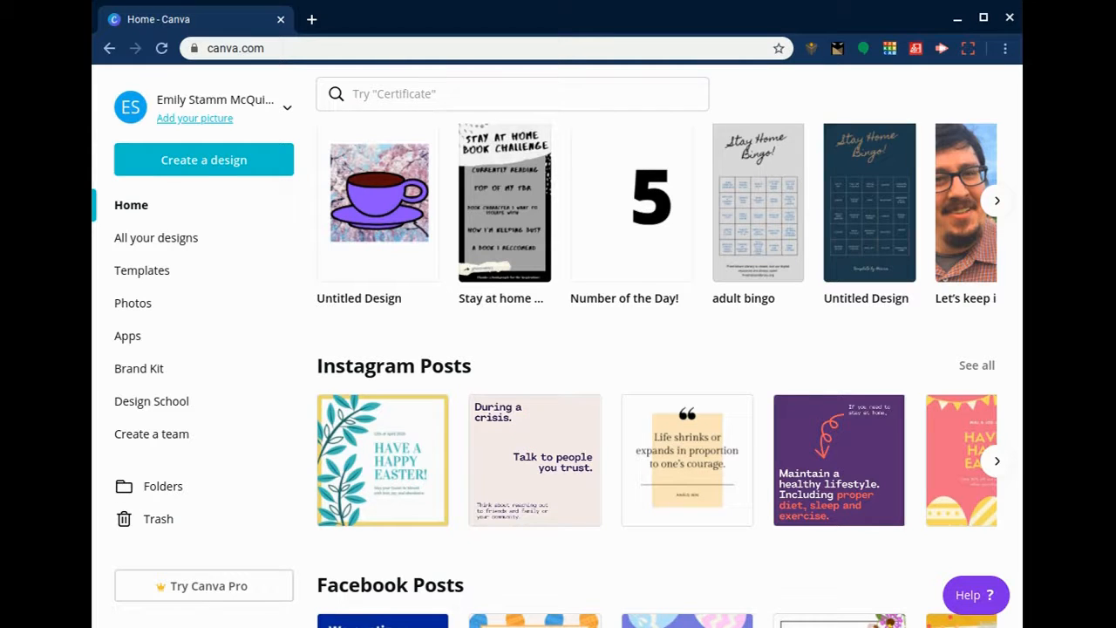
Step: Look through the home page's design types, existing designs and template categories from Instagram Posts to Presentations
scroll(656, 352, up, 6)
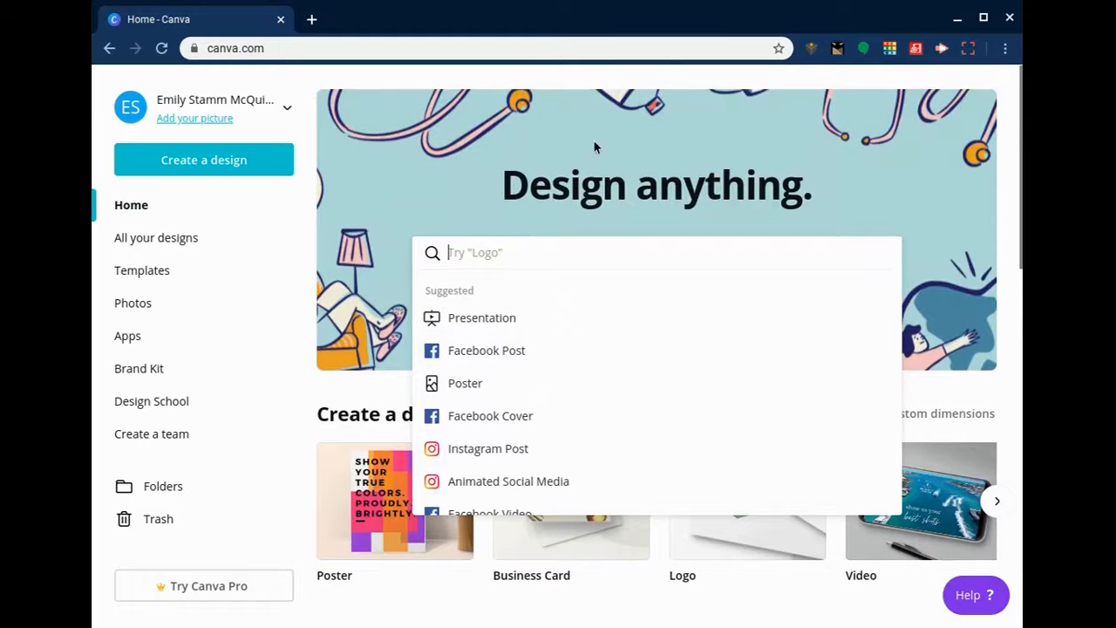
click(308, 234)
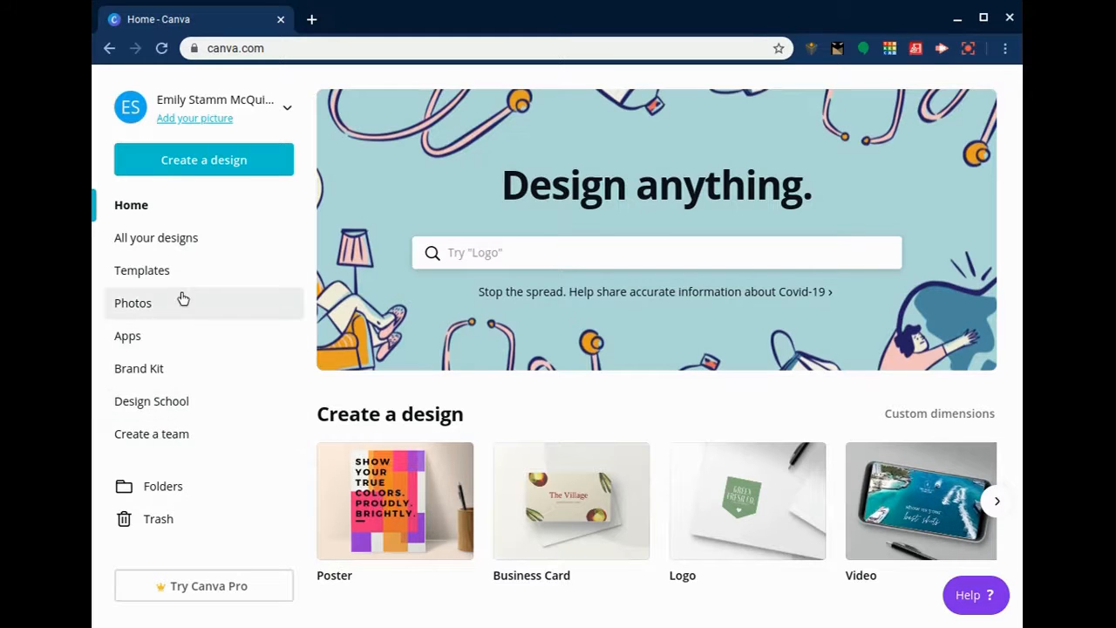
scroll(384, 279, down, 2)
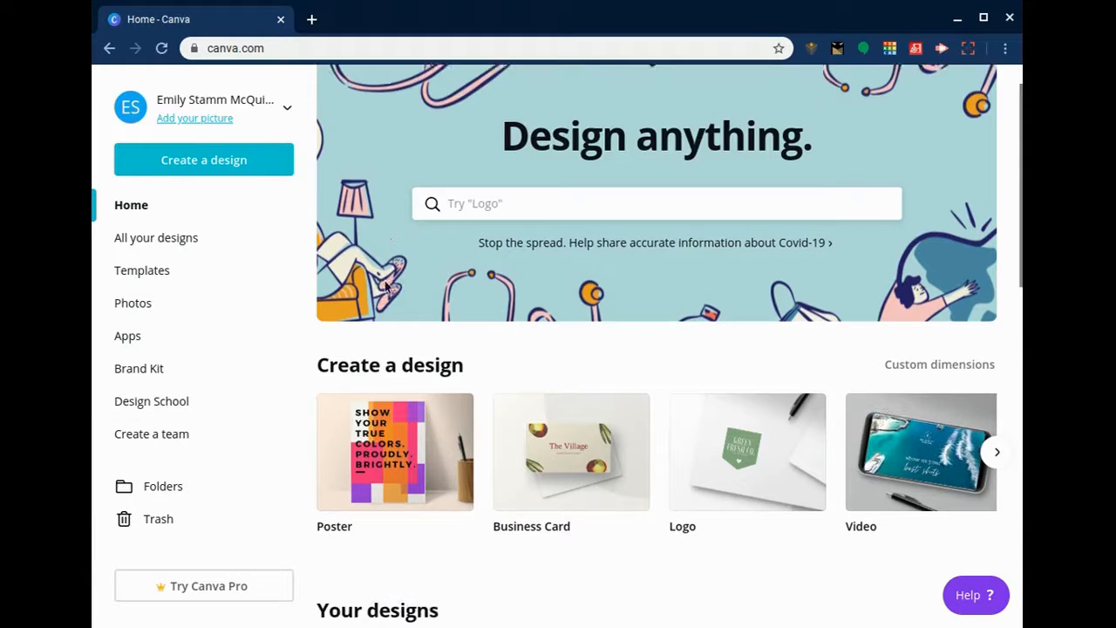
scroll(523, 288, down, 1)
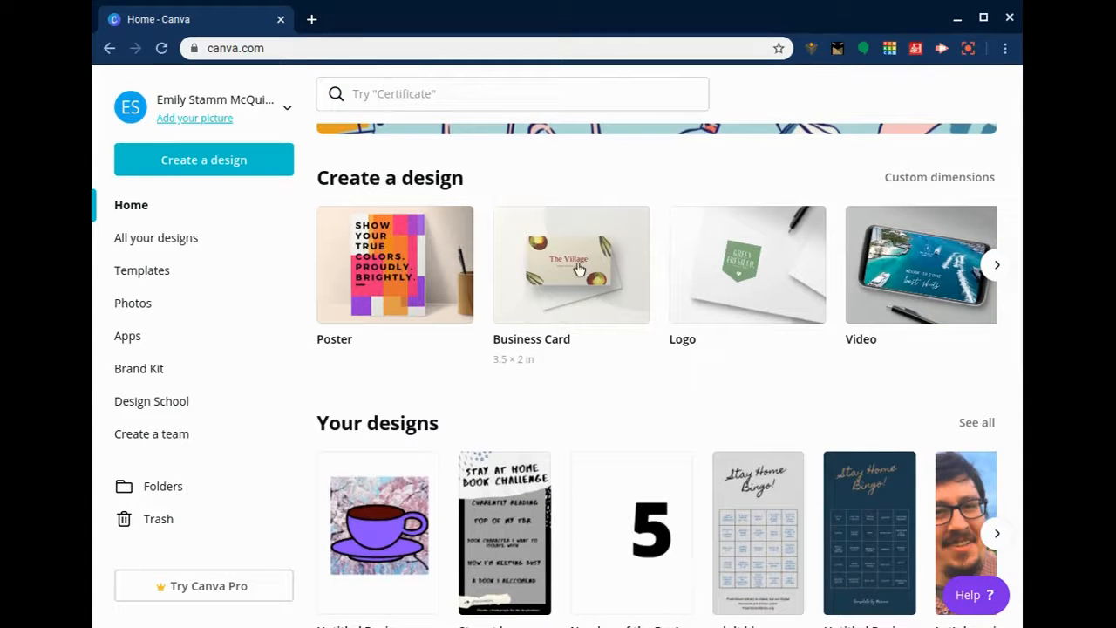
scroll(518, 295, down, 3)
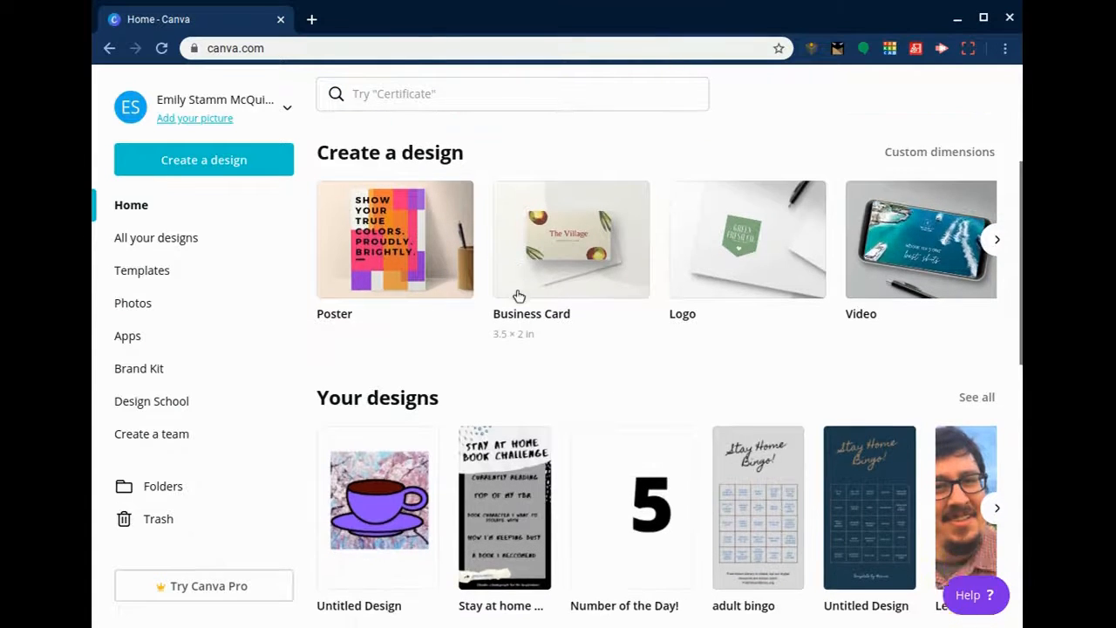
scroll(527, 249, down, 1)
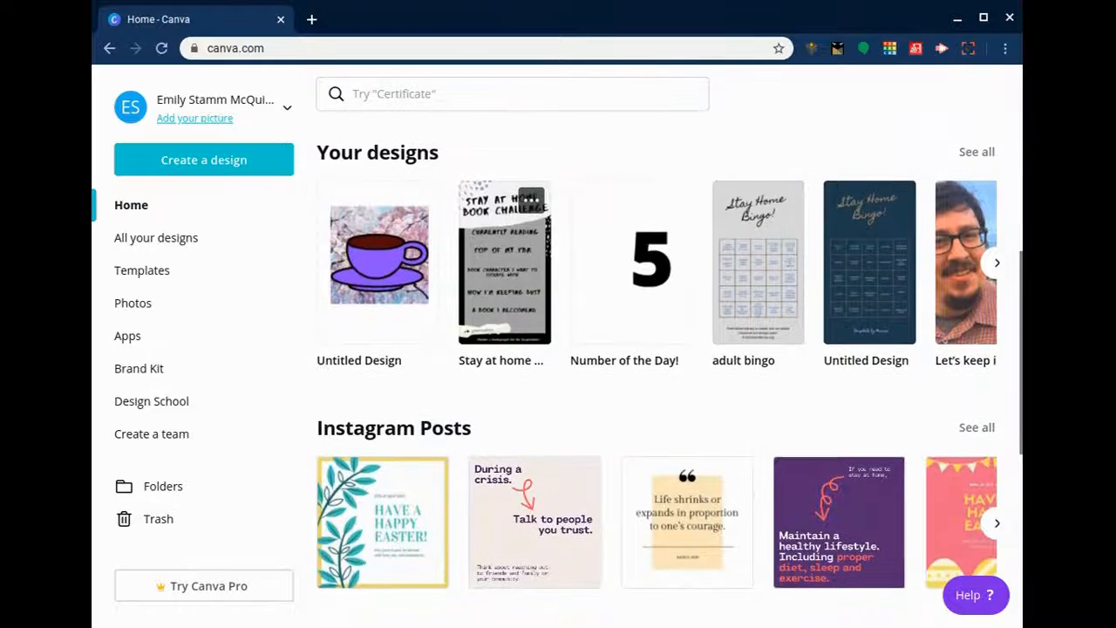
scroll(528, 248, down, 5)
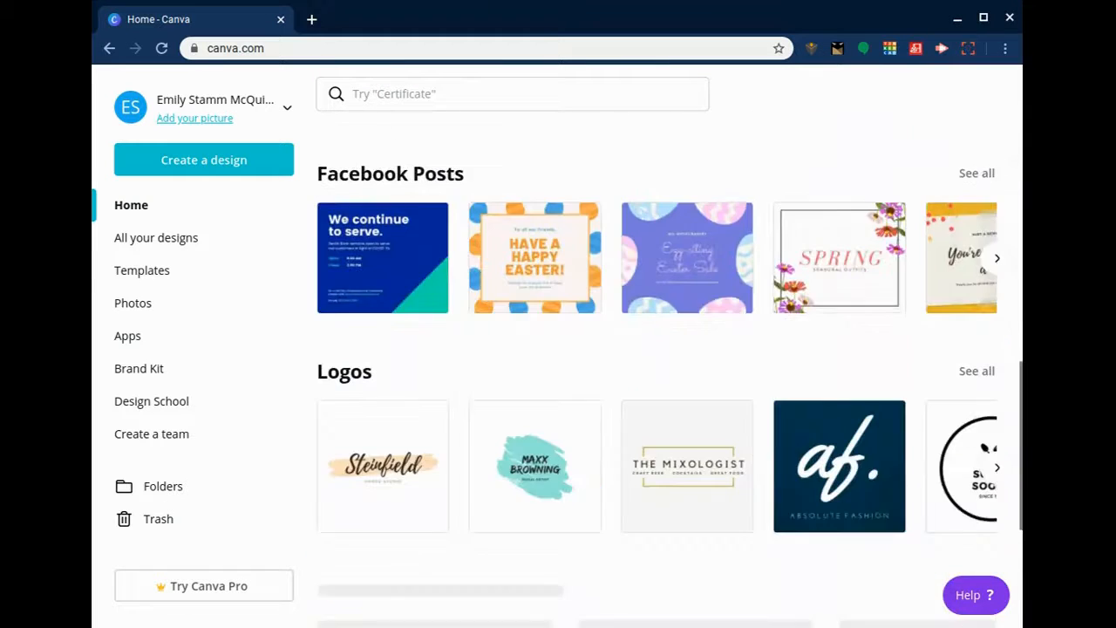
scroll(658, 362, down, 3)
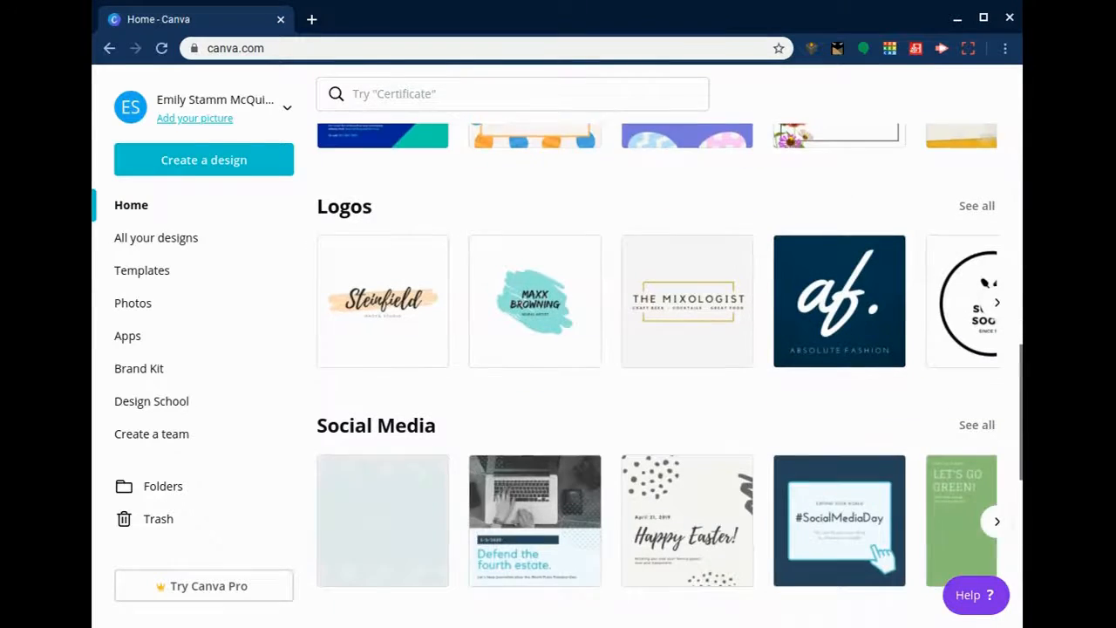
scroll(658, 362, down, 3)
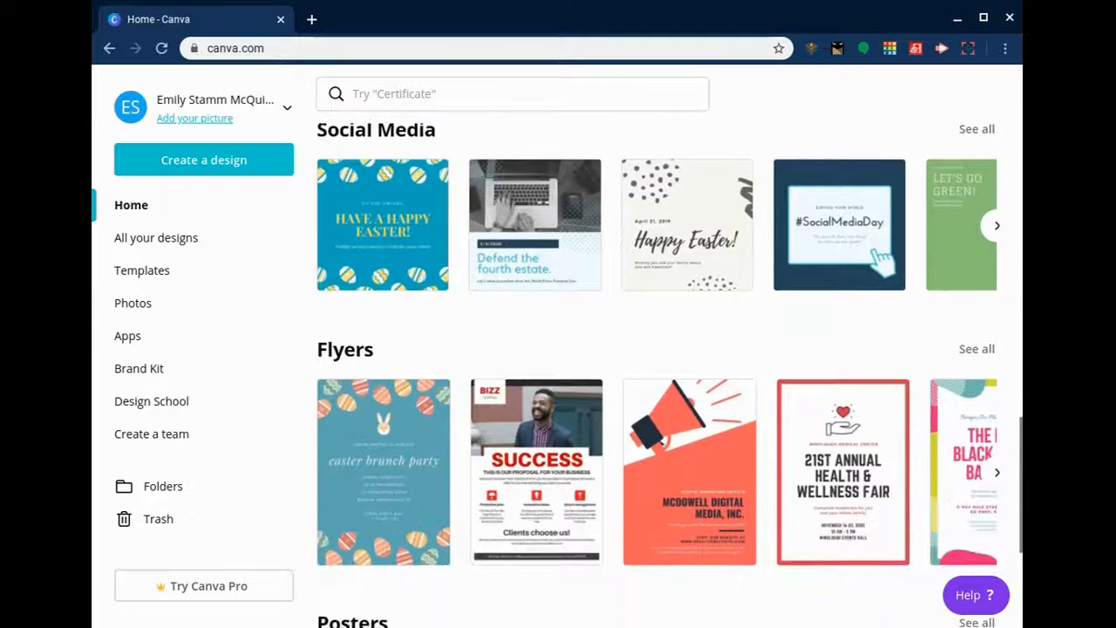
scroll(655, 384, down, 6)
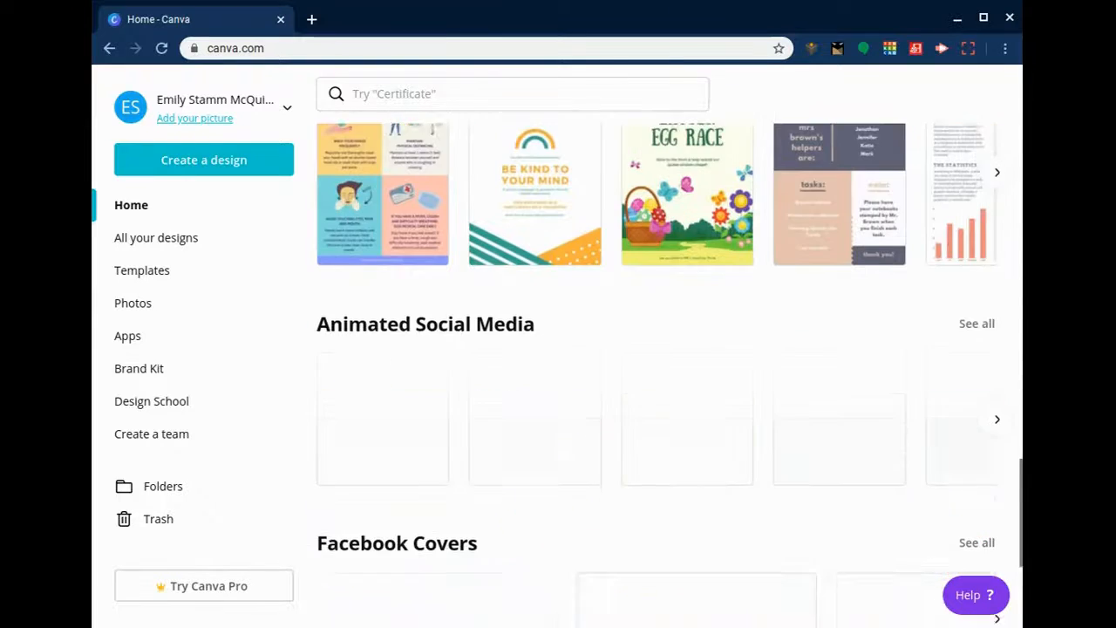
scroll(659, 362, down, 3)
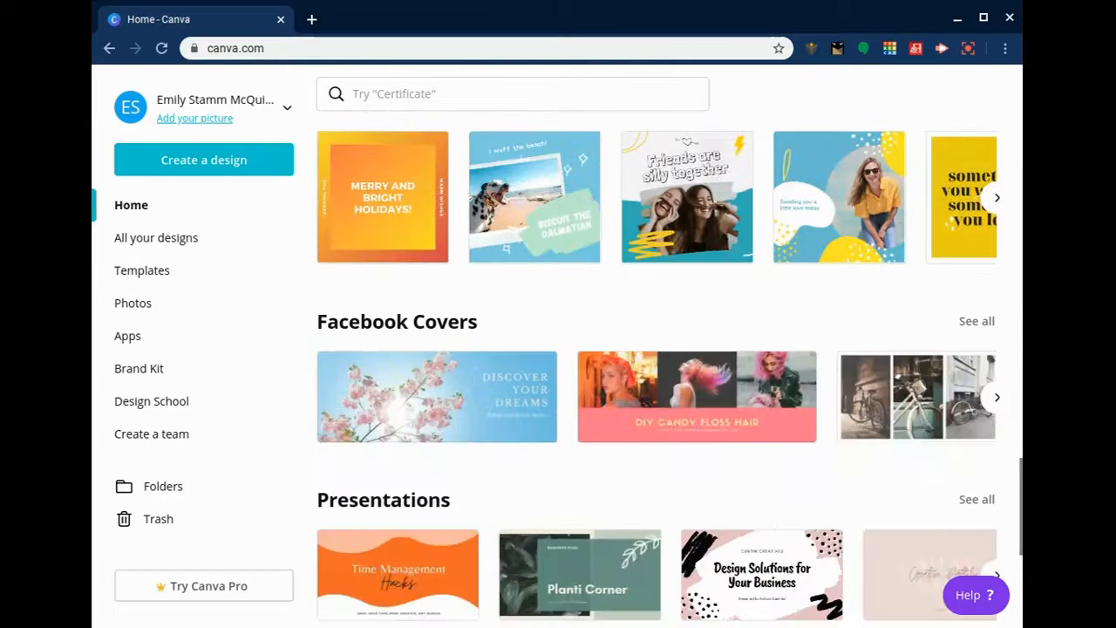
scroll(658, 362, up, 15)
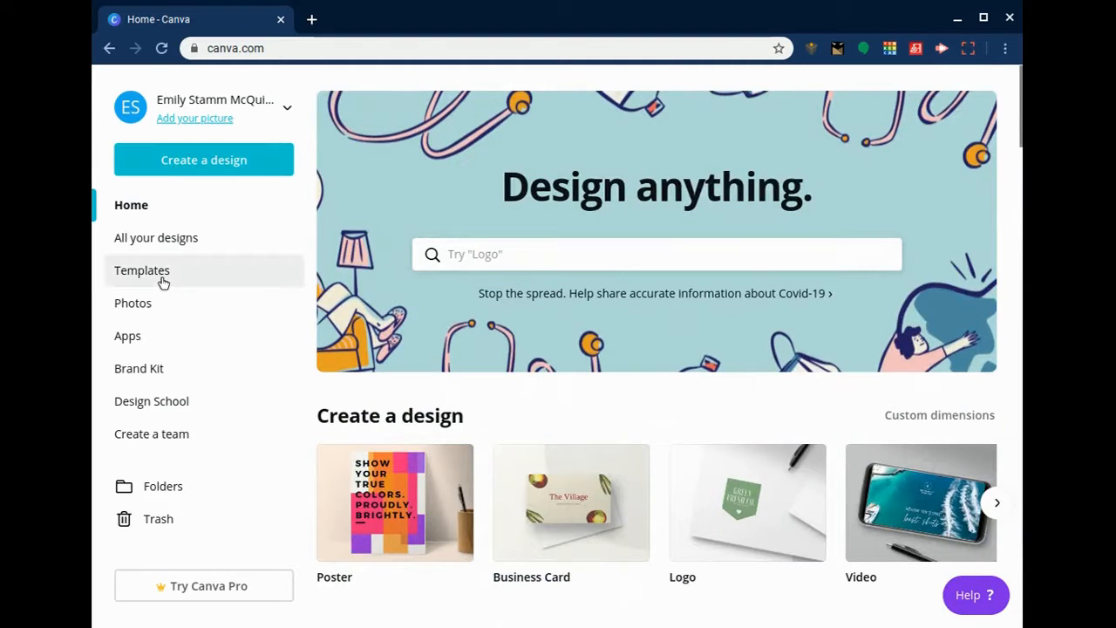
Step: Search the design types for "inst" and show the Instagram Story templates
click(484, 253)
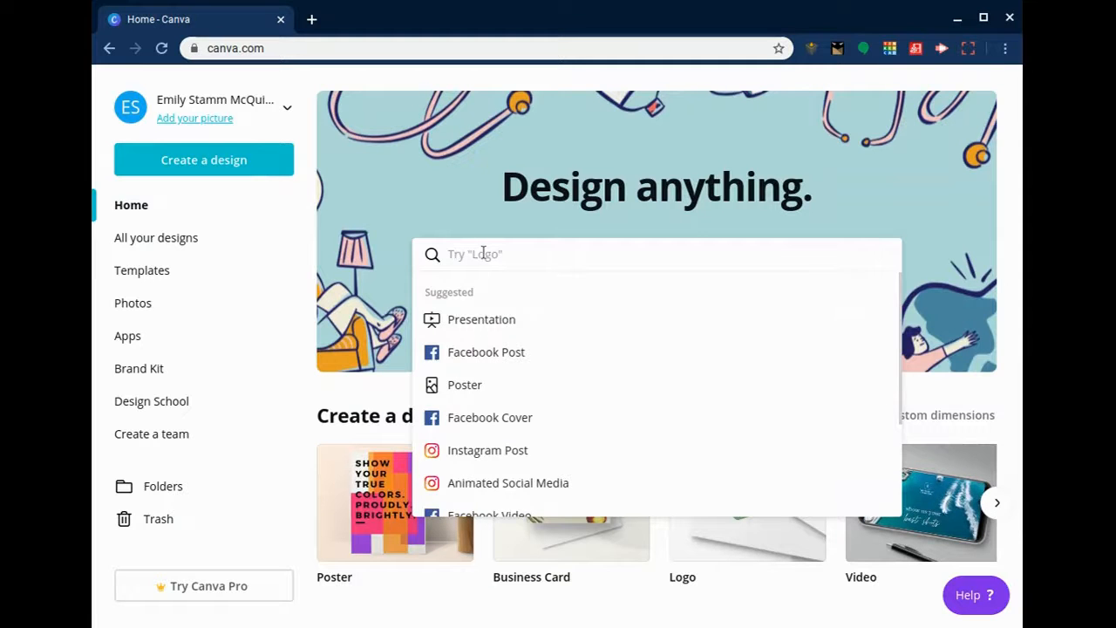
text(inst)
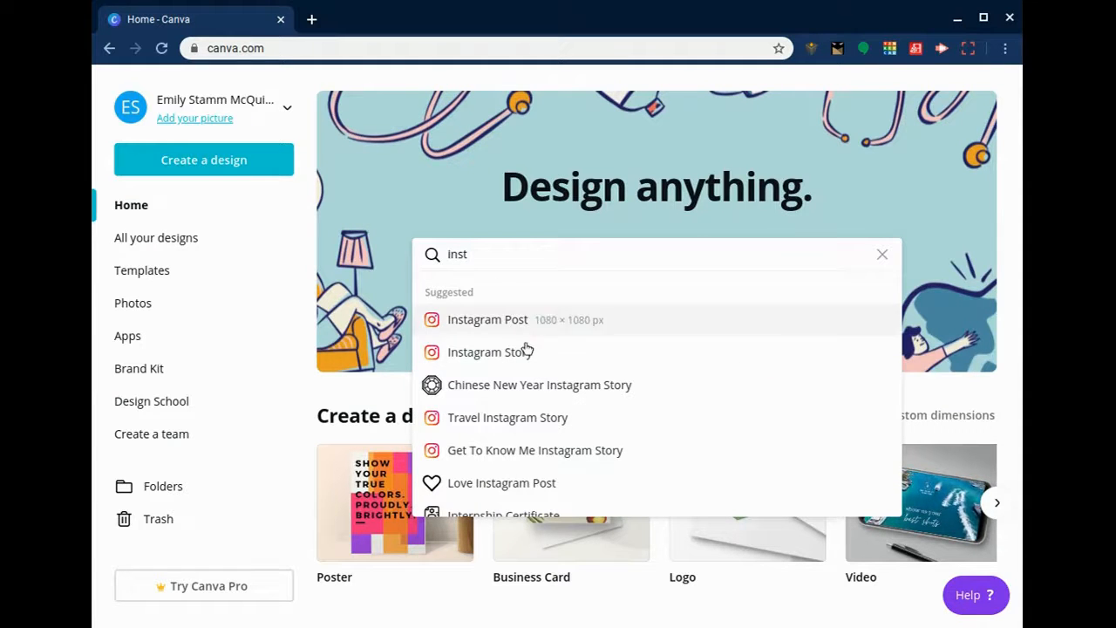
click(520, 357)
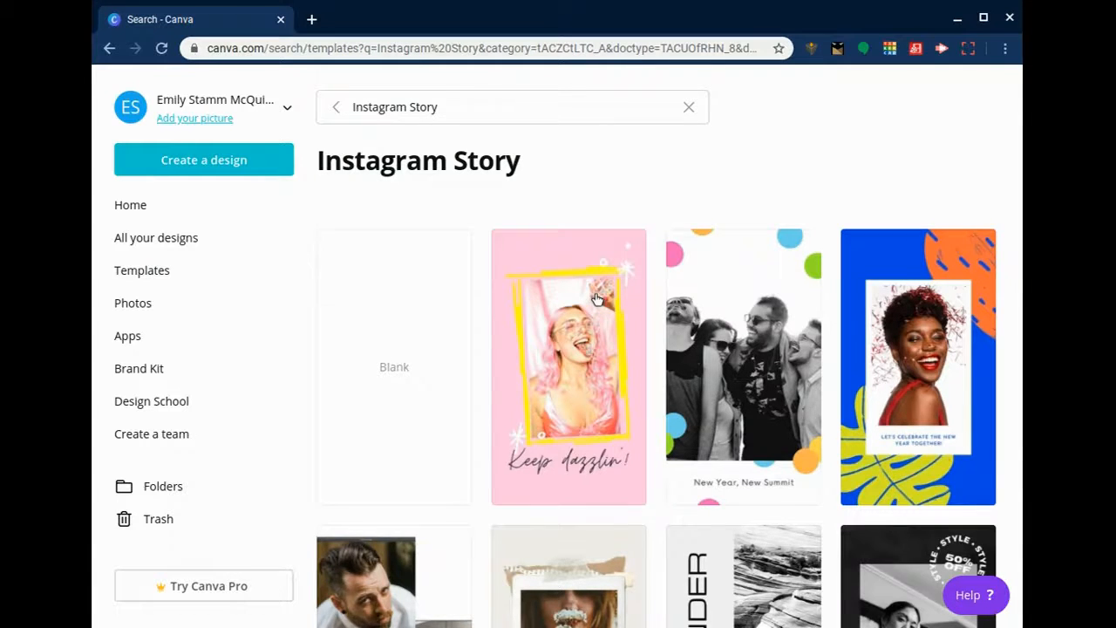
Step: Find the red and black "Essential Style Tips" template among the Instagram Story designs and open it for editing
scroll(594, 300, down, 3)
scroll(597, 300, up, 1)
scroll(597, 300, up, 1)
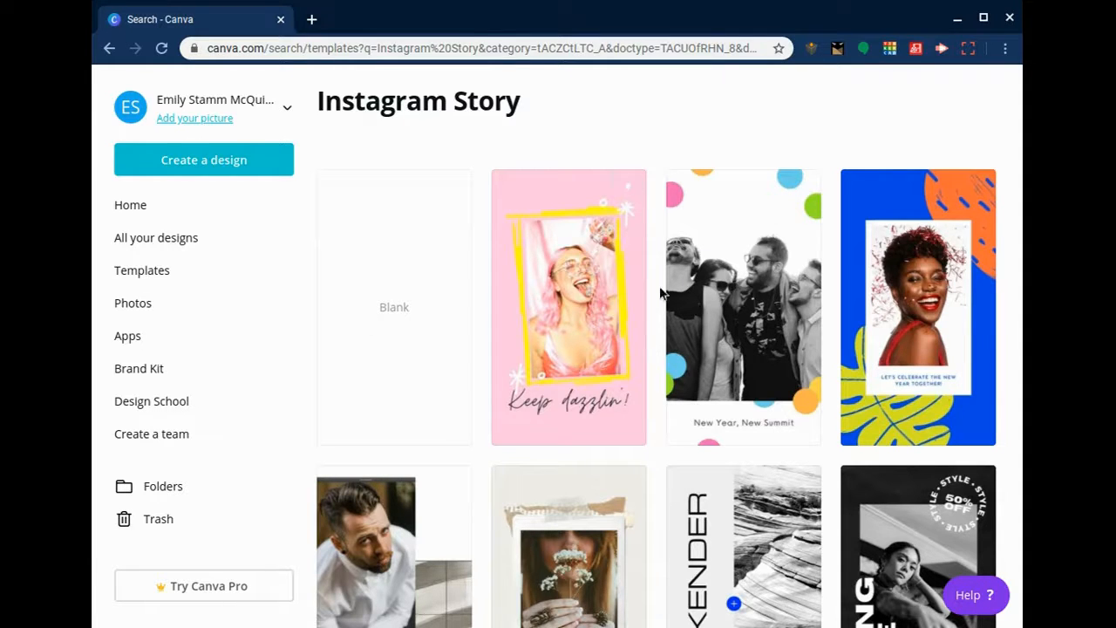
scroll(660, 291, down, 3)
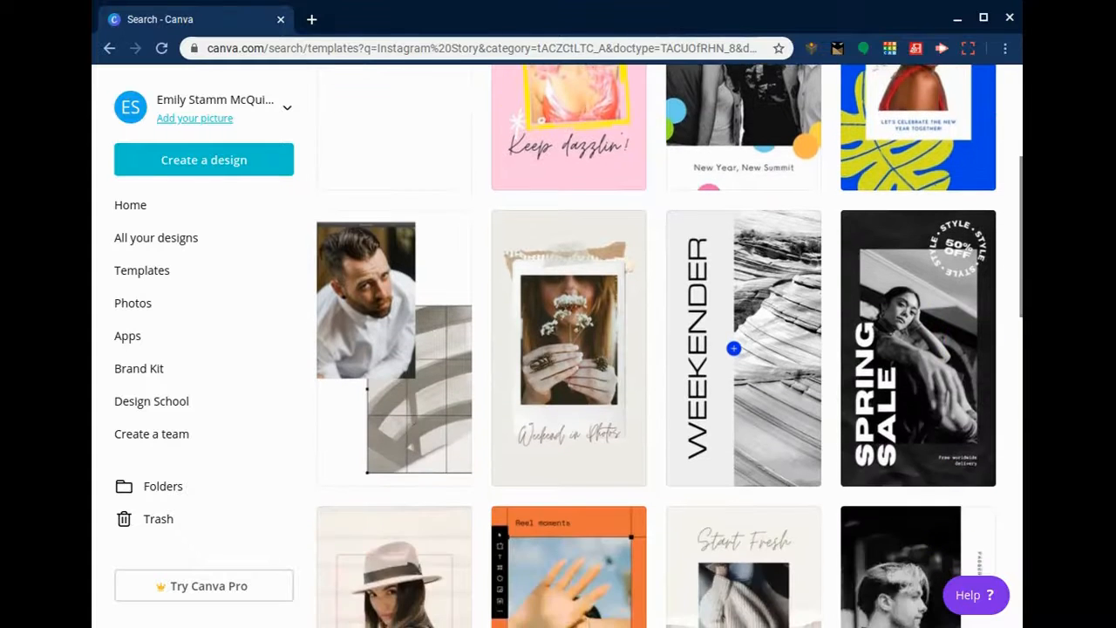
scroll(733, 348, down, 5)
scroll(669, 345, down, 4)
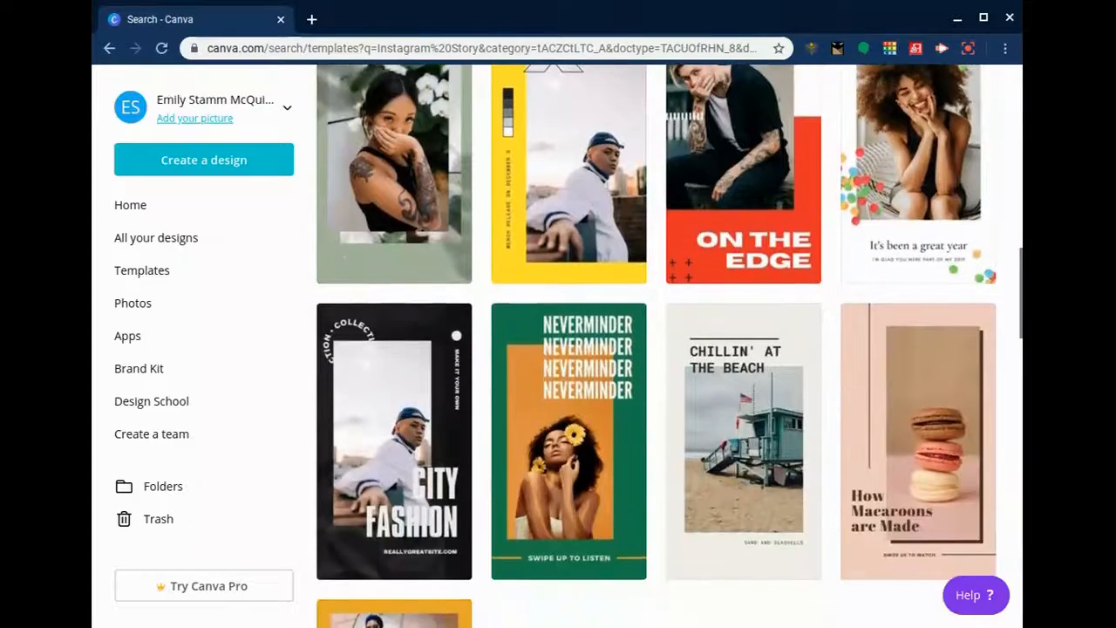
scroll(669, 346, down, 5)
scroll(668, 346, down, 4)
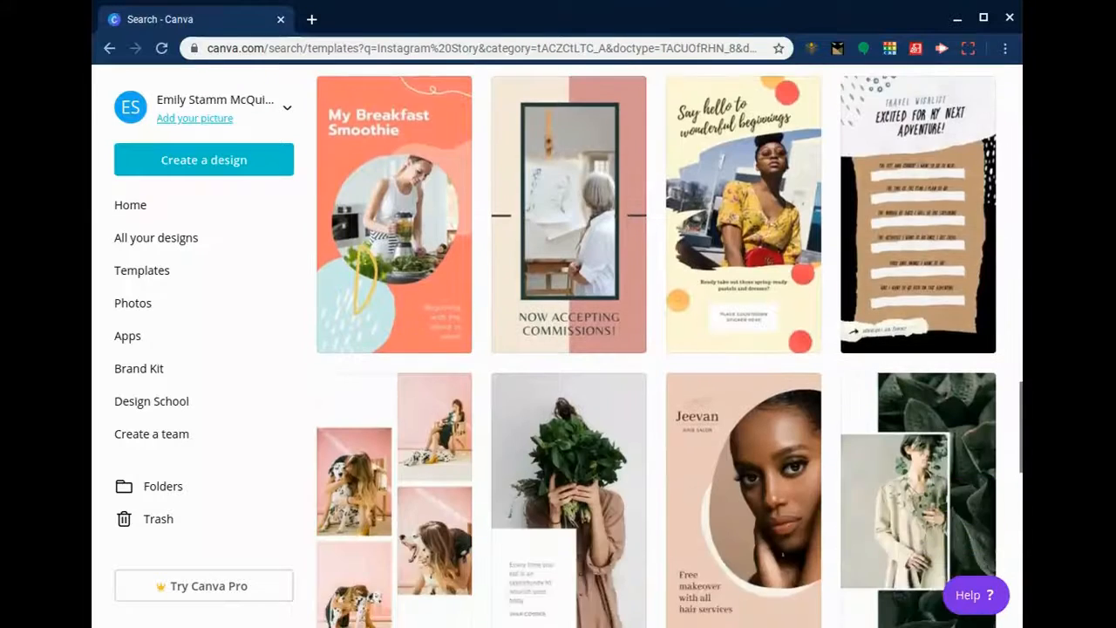
scroll(669, 345, down, 5)
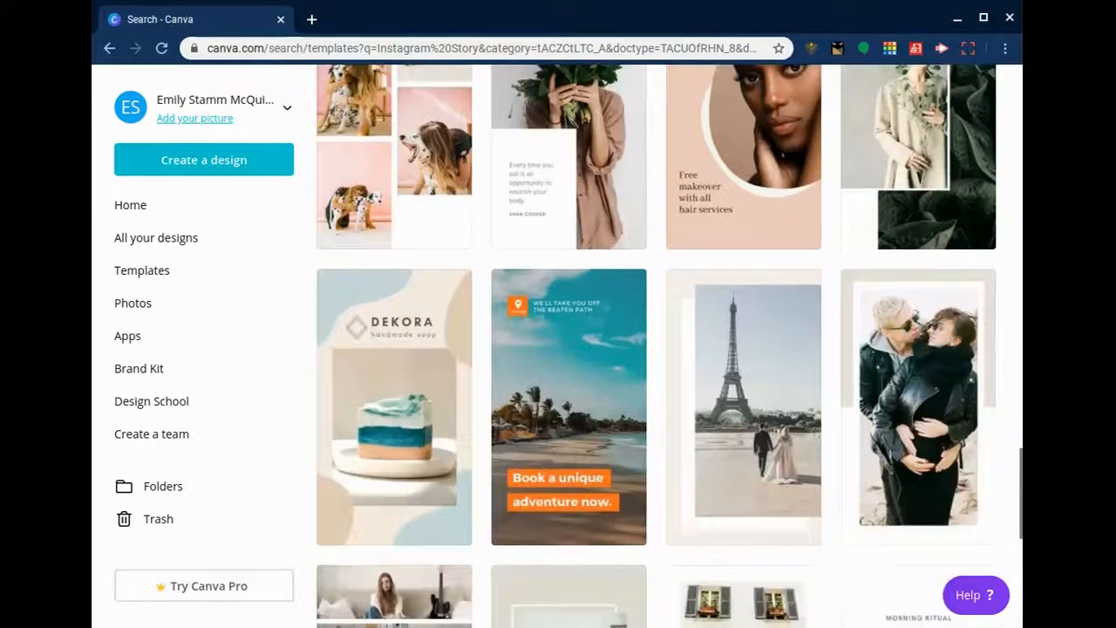
scroll(669, 345, down, 4)
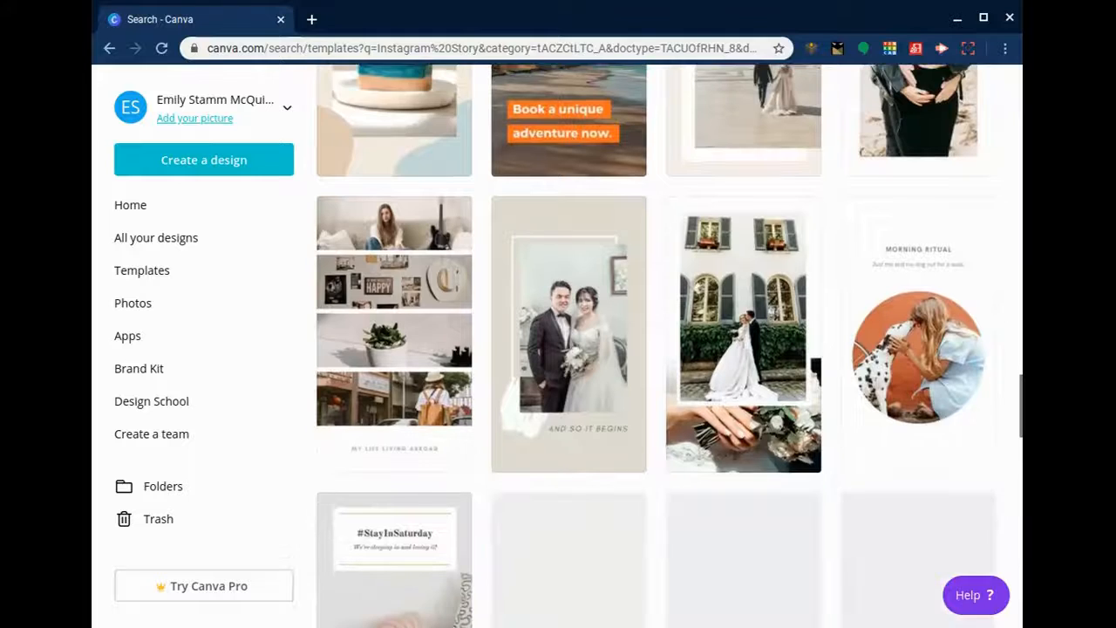
scroll(669, 345, down, 5)
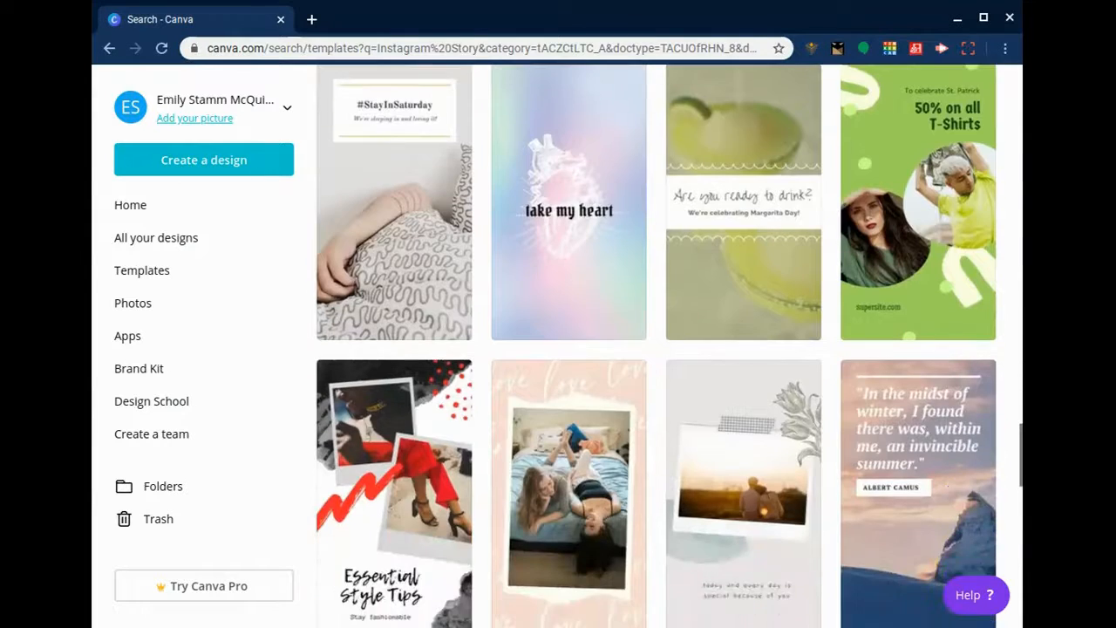
scroll(669, 345, down, 2)
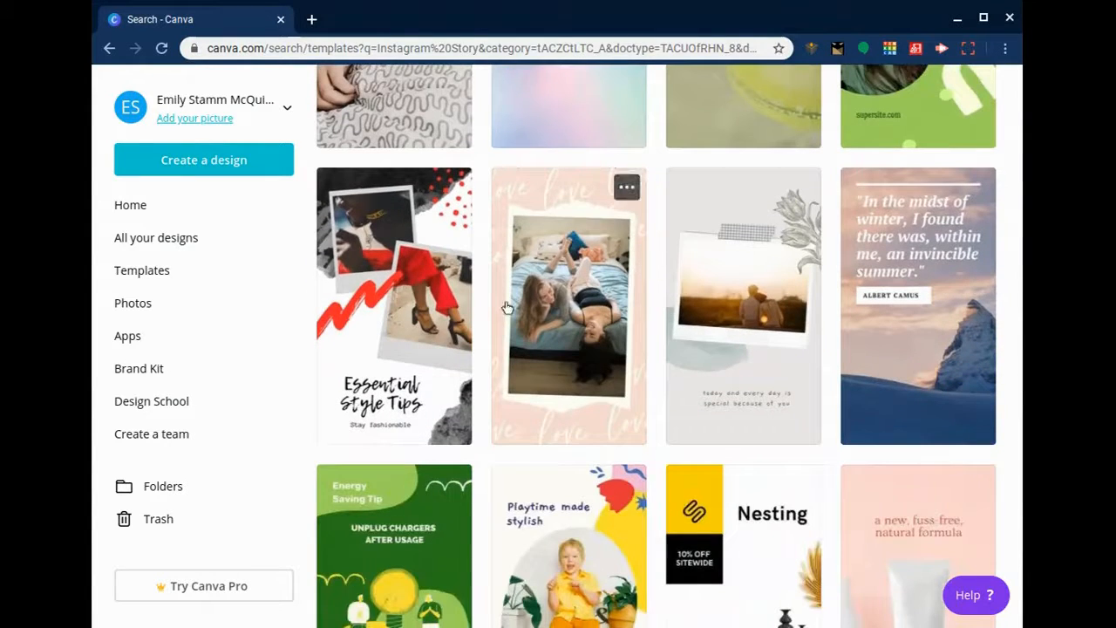
click(447, 313)
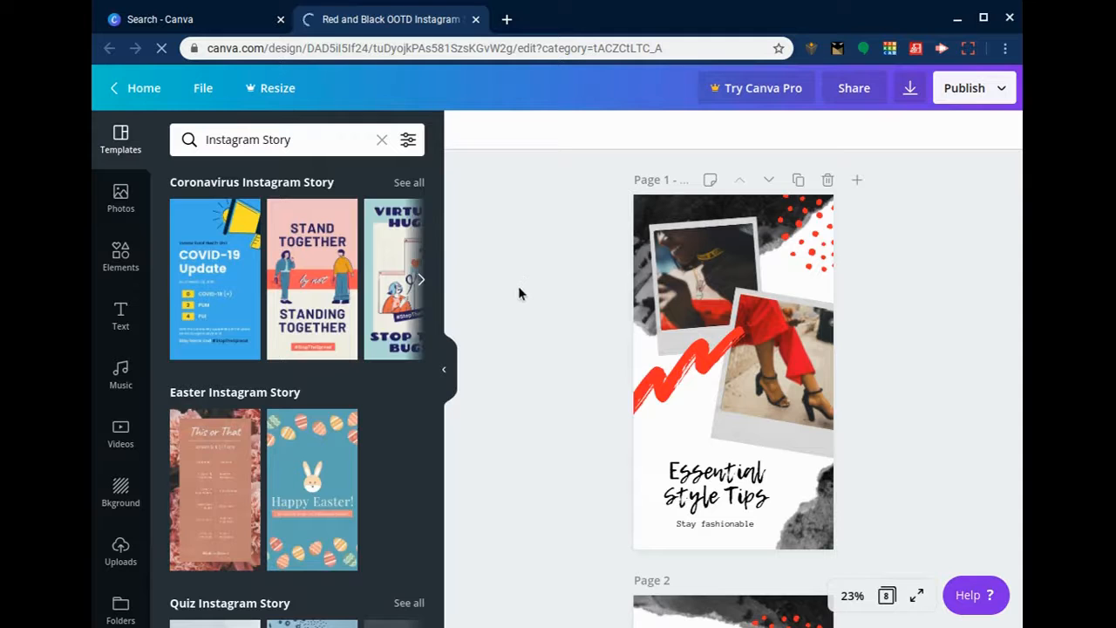
scroll(350, 321, down, 3)
scroll(350, 321, down, 2)
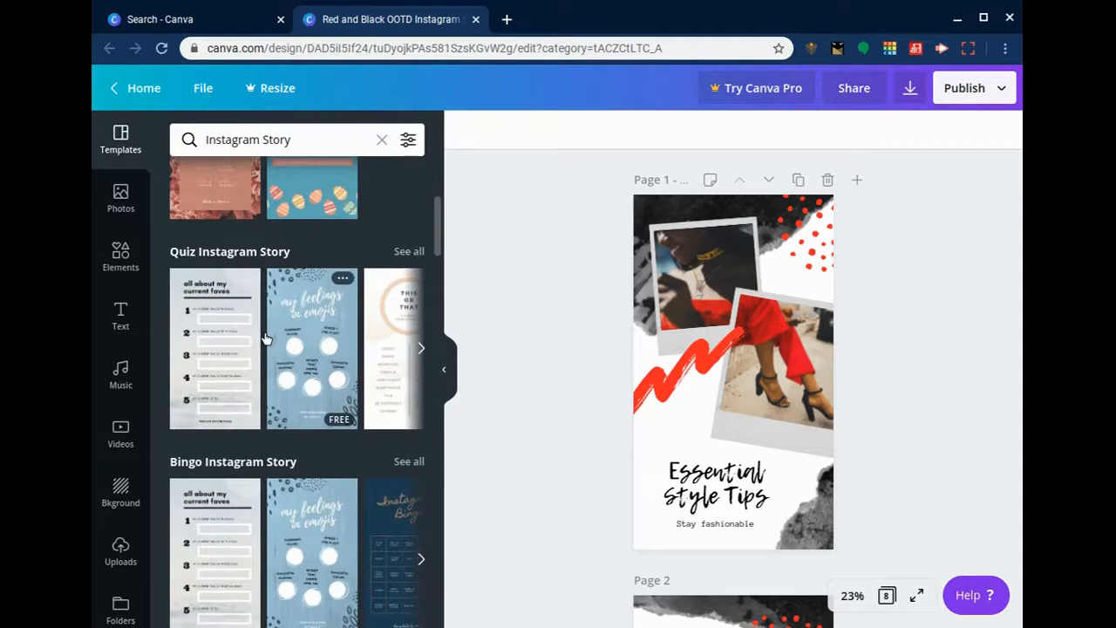
scroll(390, 344, down, 5)
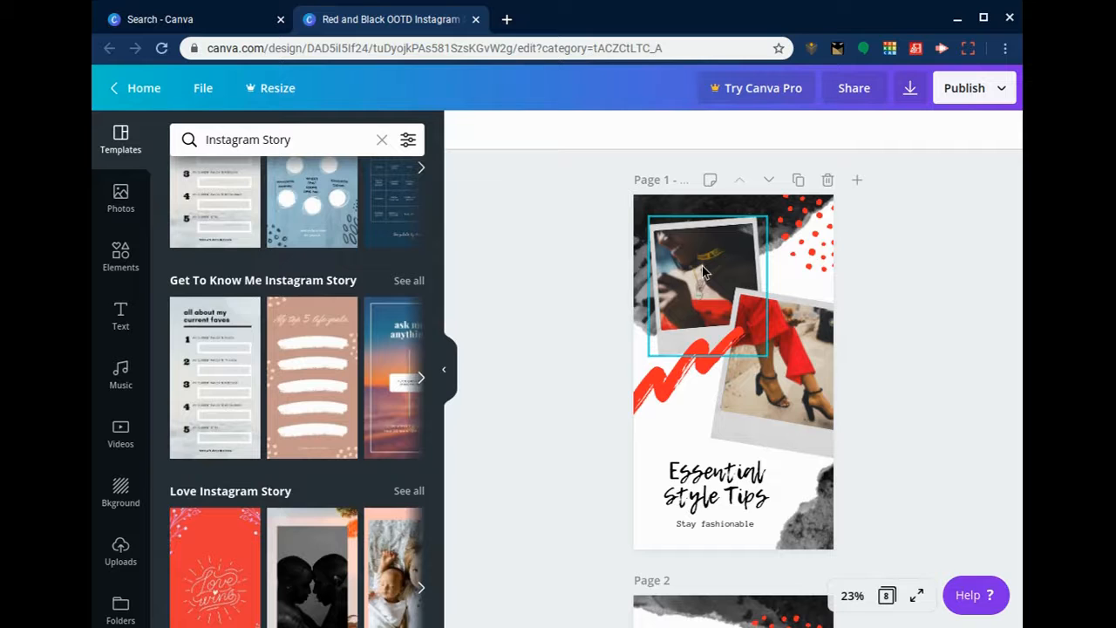
Step: Replace the photo in page 1's upper polaroid frame with the free stock photo of two silhouetted people at sunset
click(120, 193)
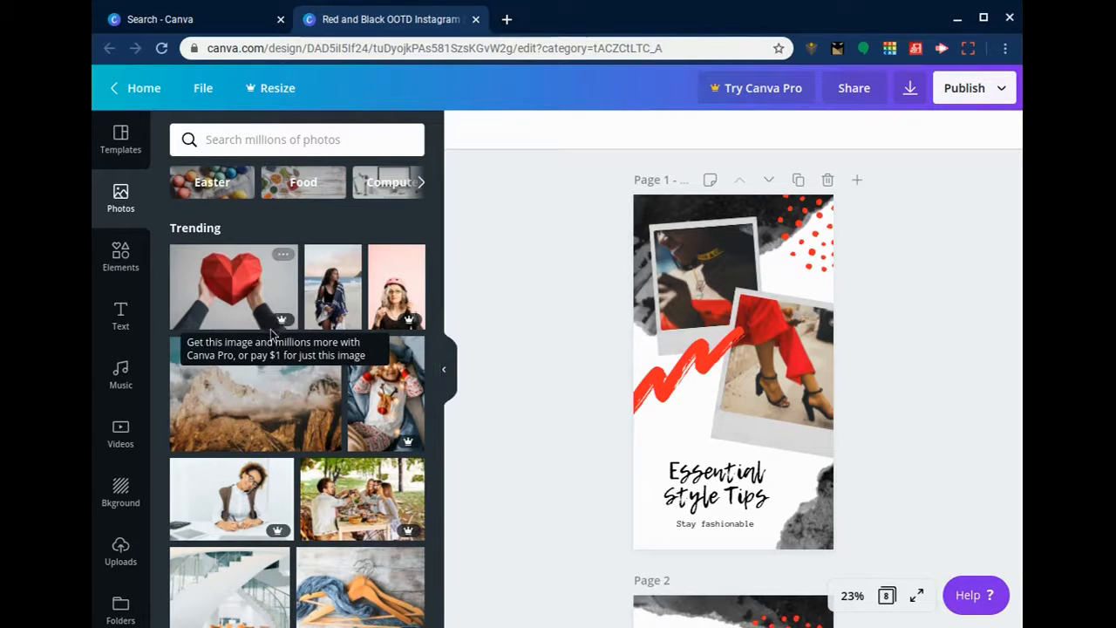
scroll(284, 327, down, 3)
scroll(284, 329, down, 2)
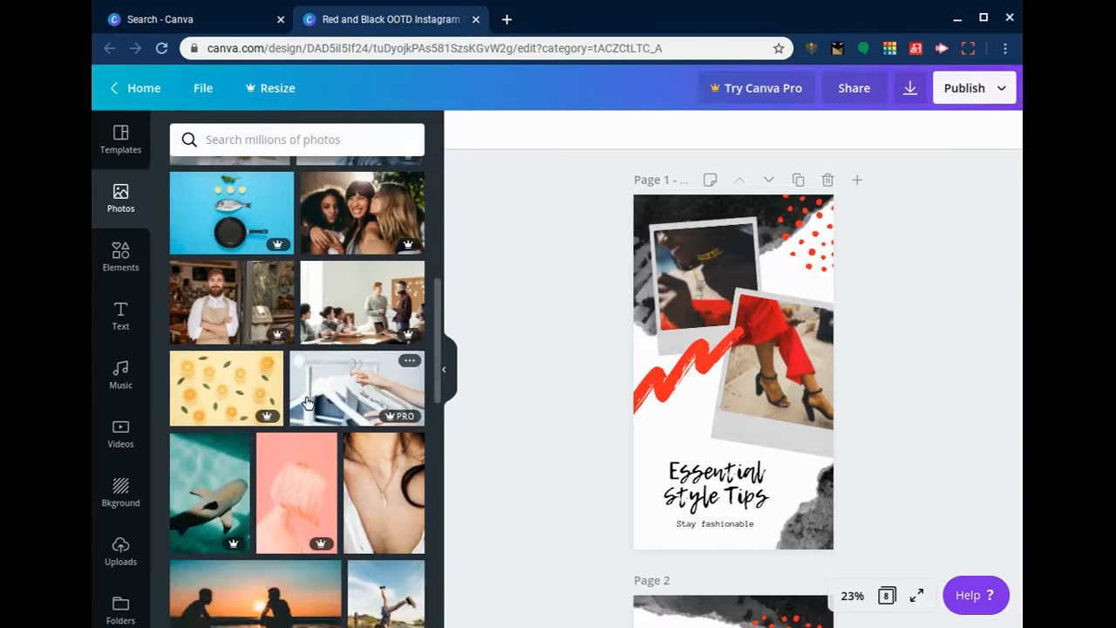
scroll(306, 403, down, 3)
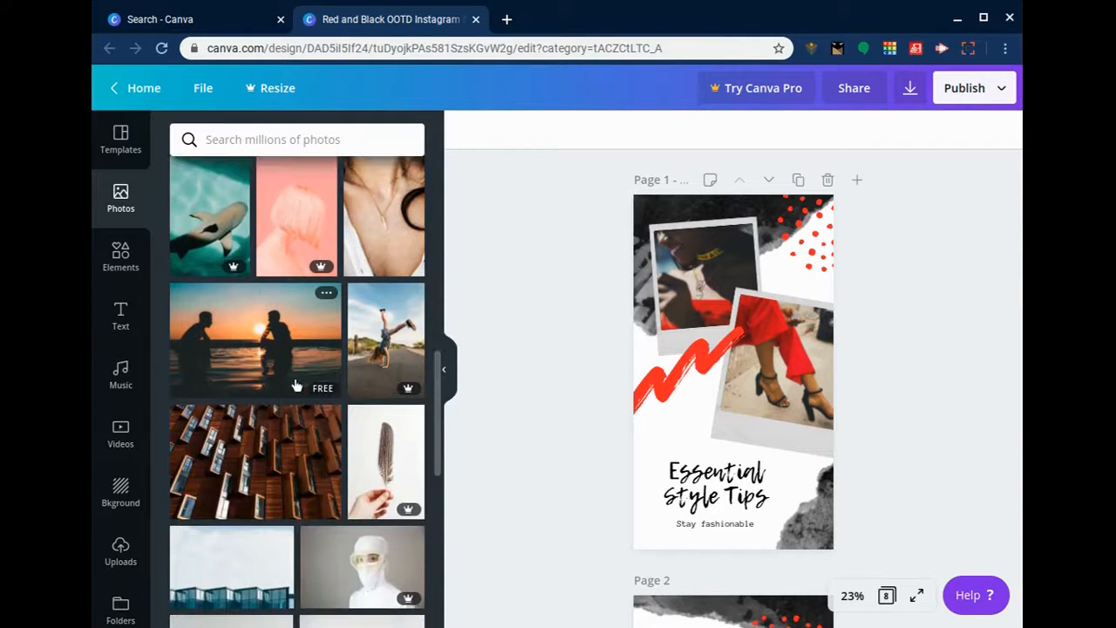
drag(257, 349, 617, 307)
drag(683, 288, 683, 290)
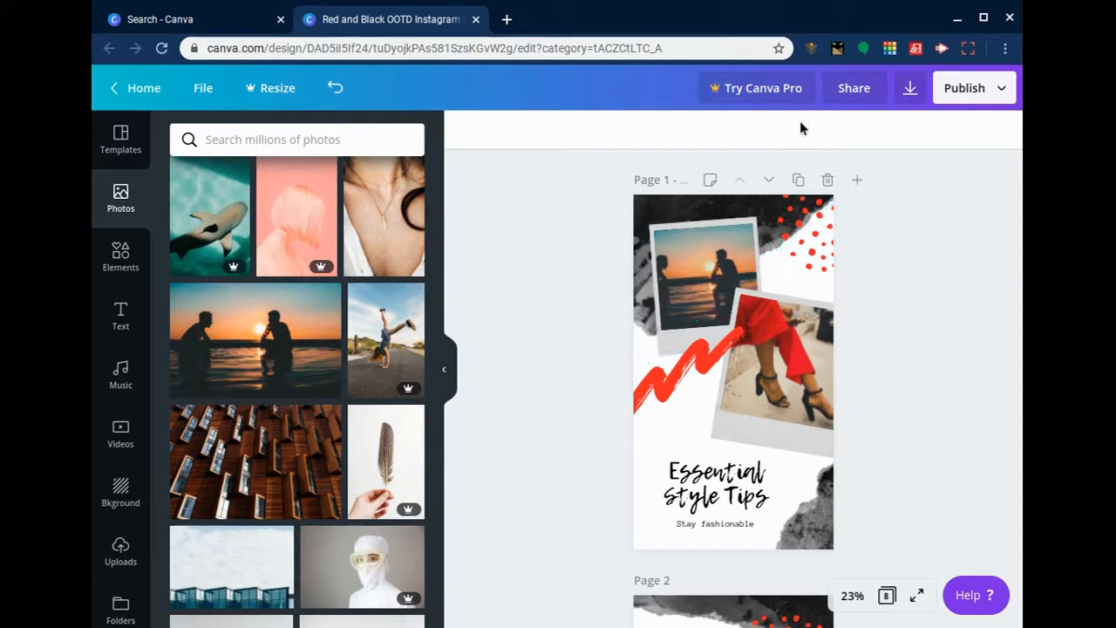
Step: Add the red leaf branch from the Simple Drawn Objects elements to page 1 and shrink it to about 658 by 723 over the title
click(123, 261)
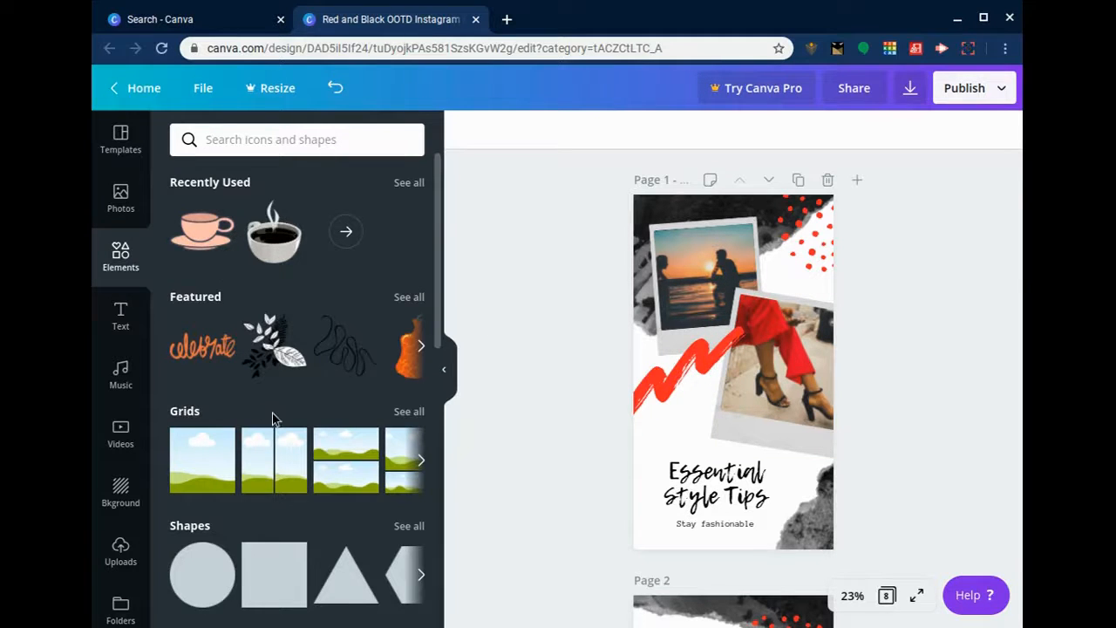
scroll(272, 413, down, 5)
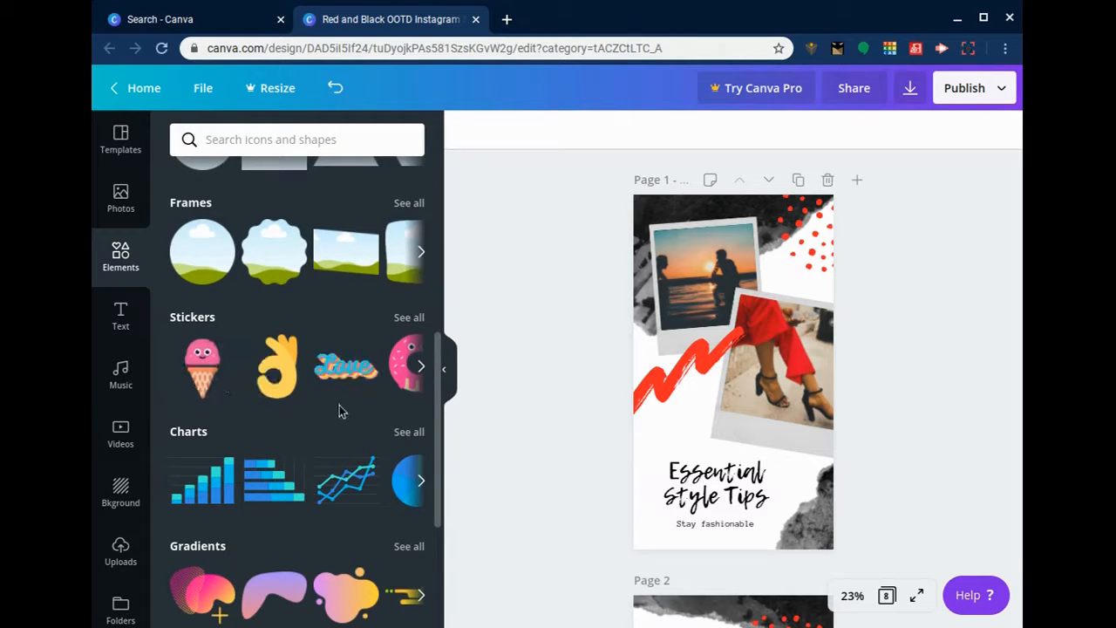
scroll(340, 404, down, 4)
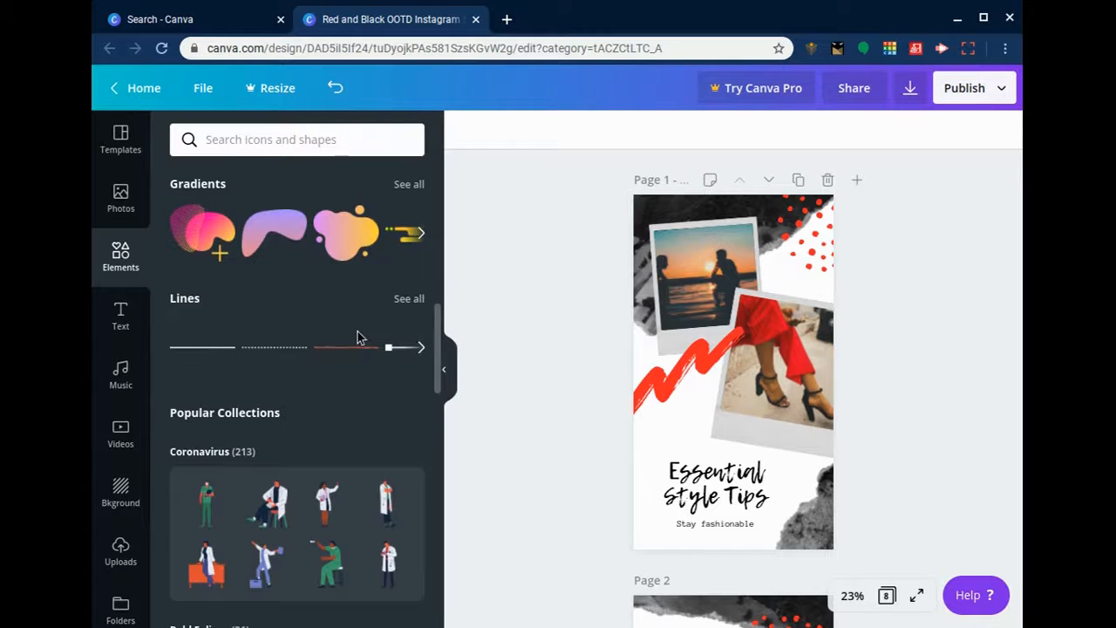
scroll(307, 377, down, 3)
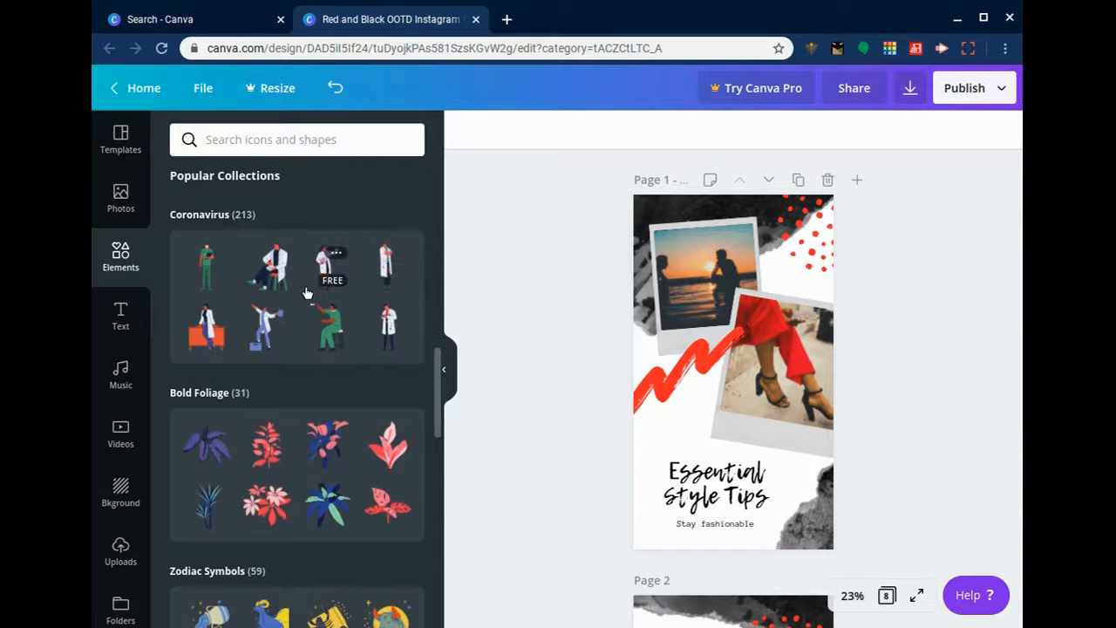
scroll(307, 293, down, 4)
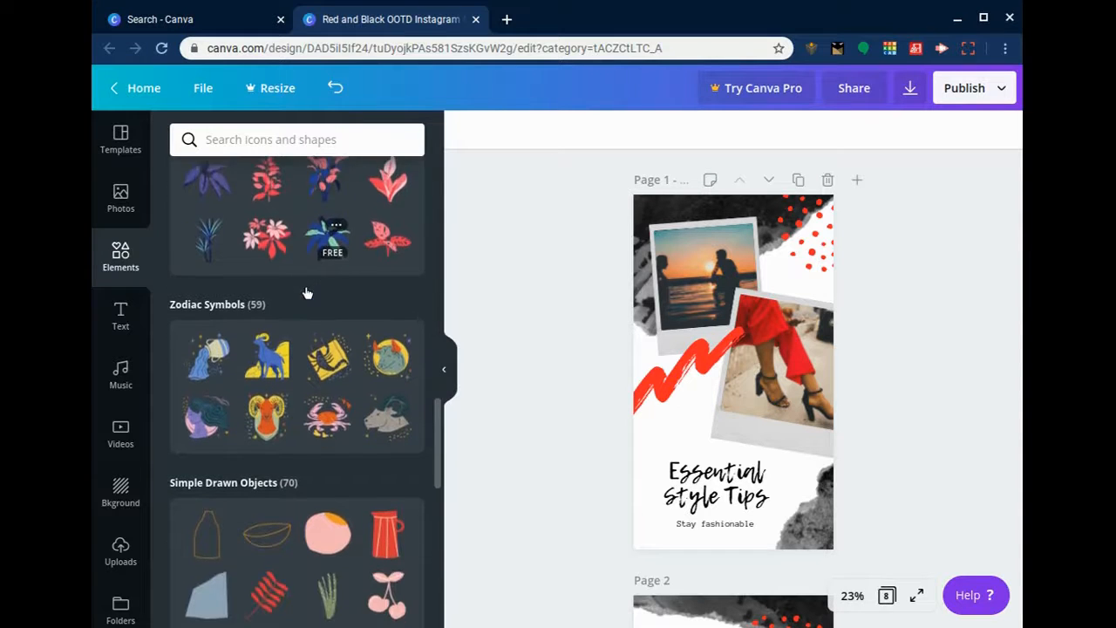
scroll(307, 293, up, 3)
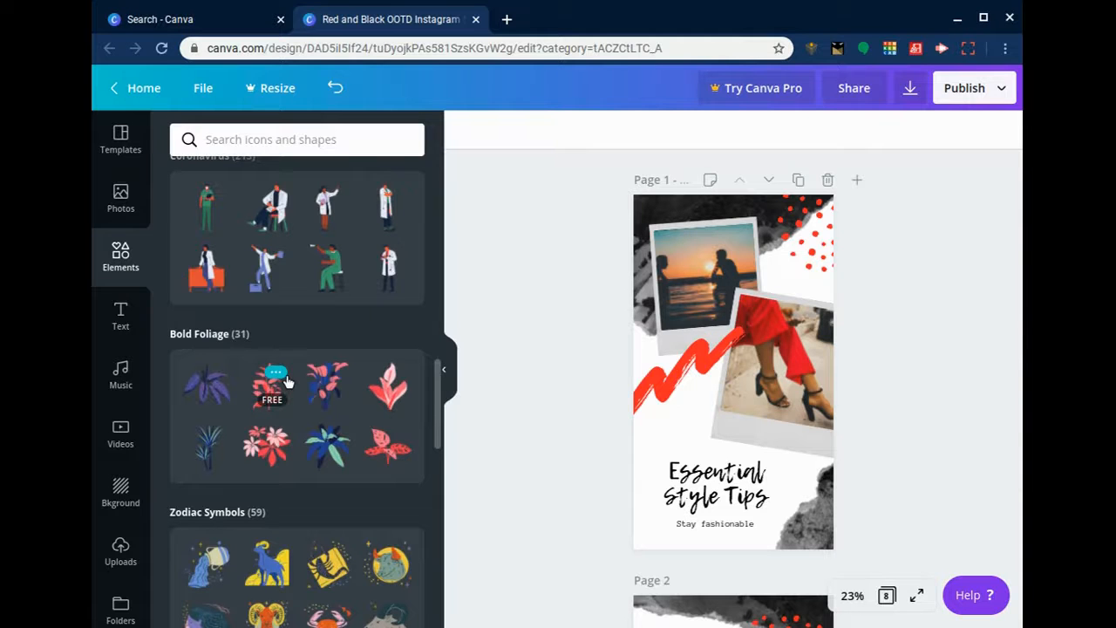
scroll(288, 382, down, 4)
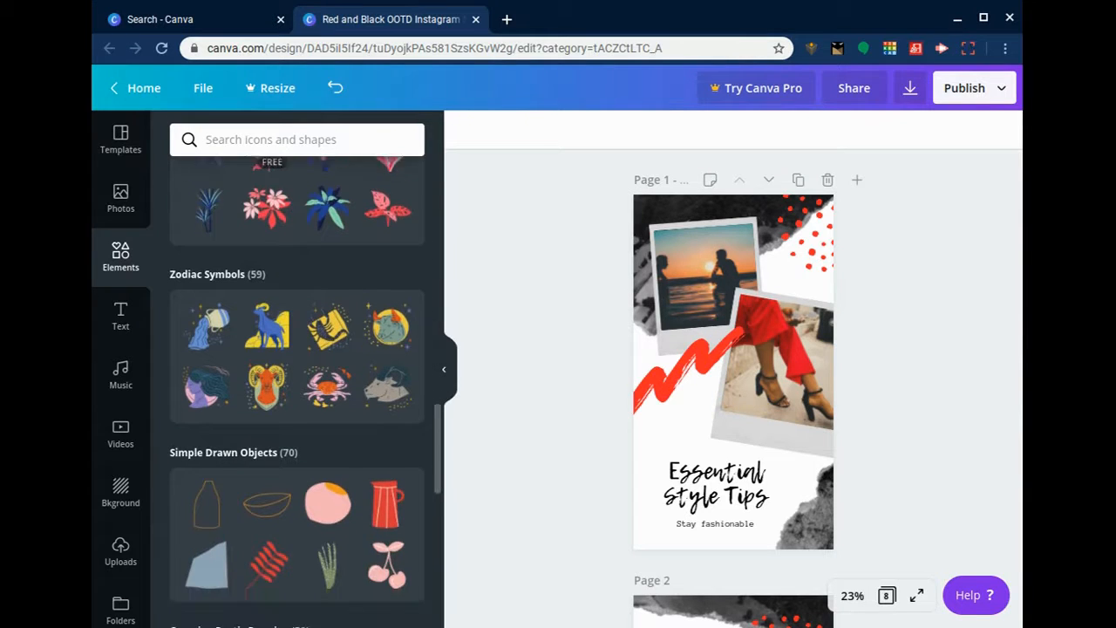
scroll(296, 383, down, 1)
scroll(297, 384, down, 2)
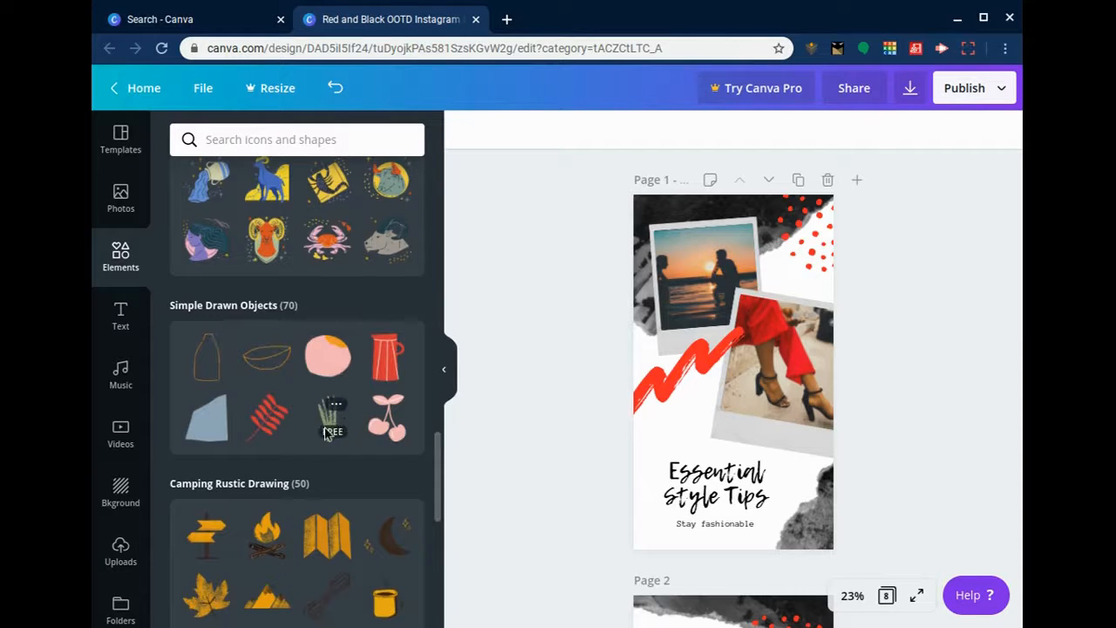
click(264, 427)
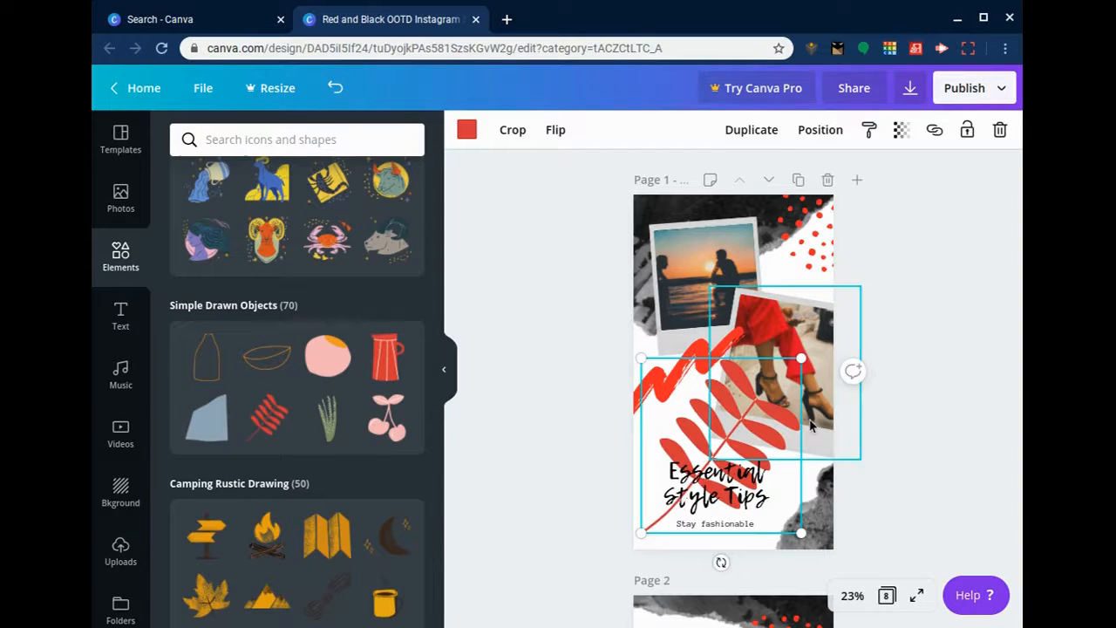
drag(741, 396, 709, 403)
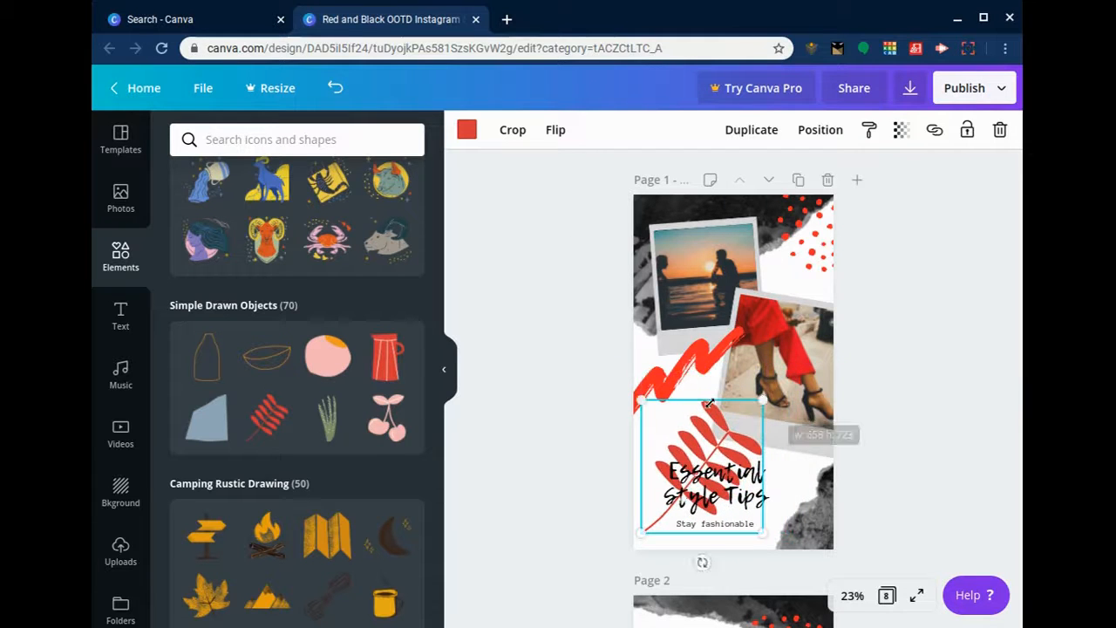
Step: Recolour the leaf branch on page 1 to the default yellow
click(467, 131)
scroll(431, 261, down, 1)
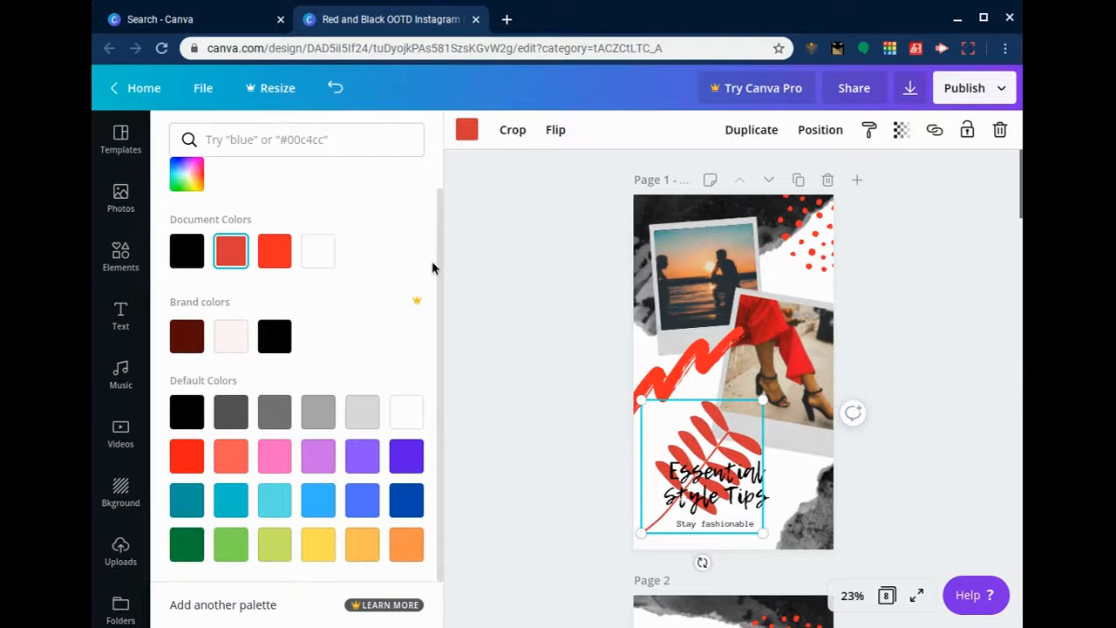
click(321, 544)
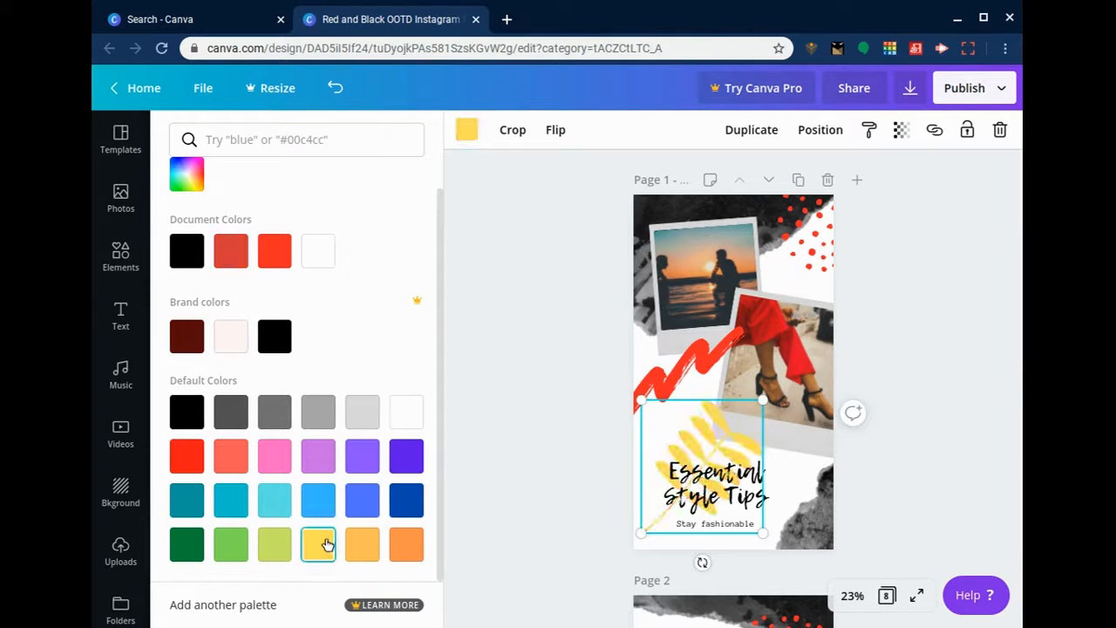
click(576, 378)
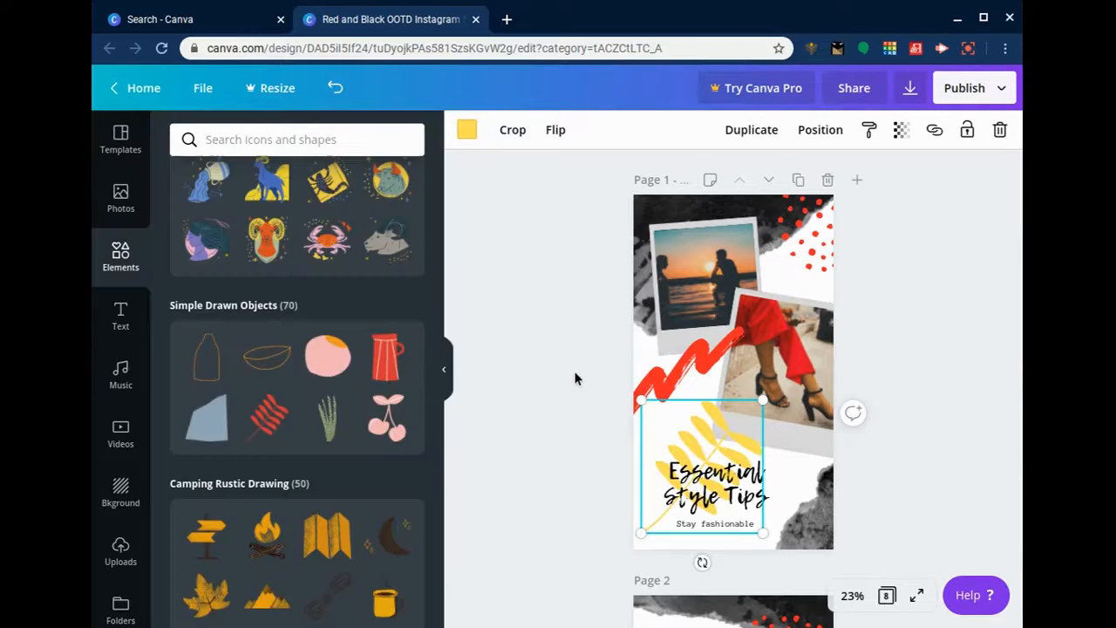
Step: Recolour the red dot pattern in page 1's upper corner to the default dark blue
click(815, 237)
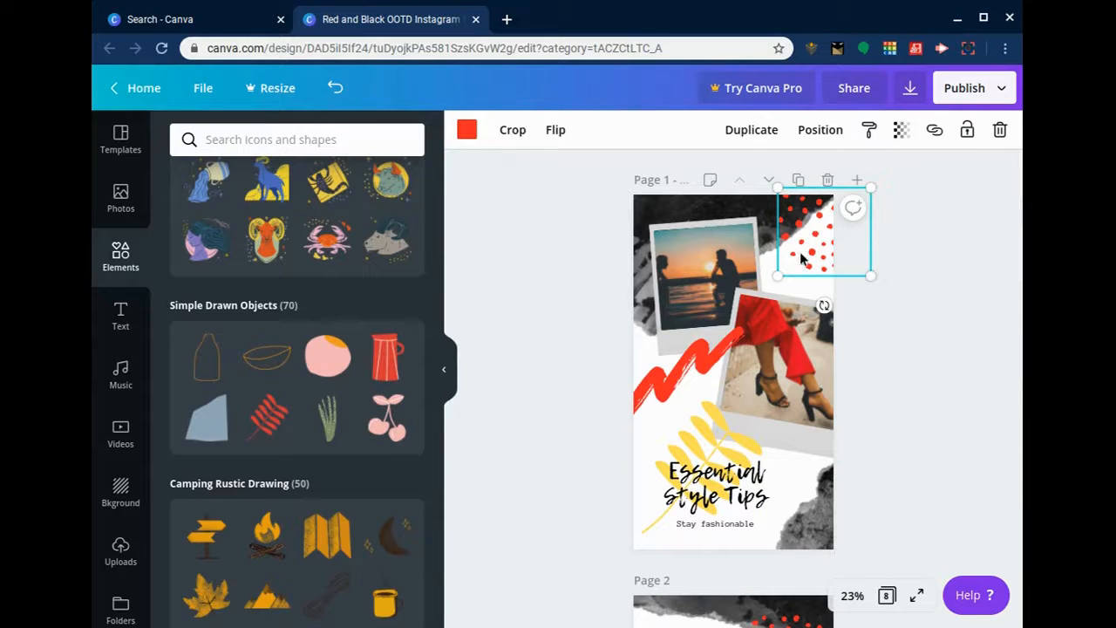
click(467, 130)
scroll(360, 354, down, 1)
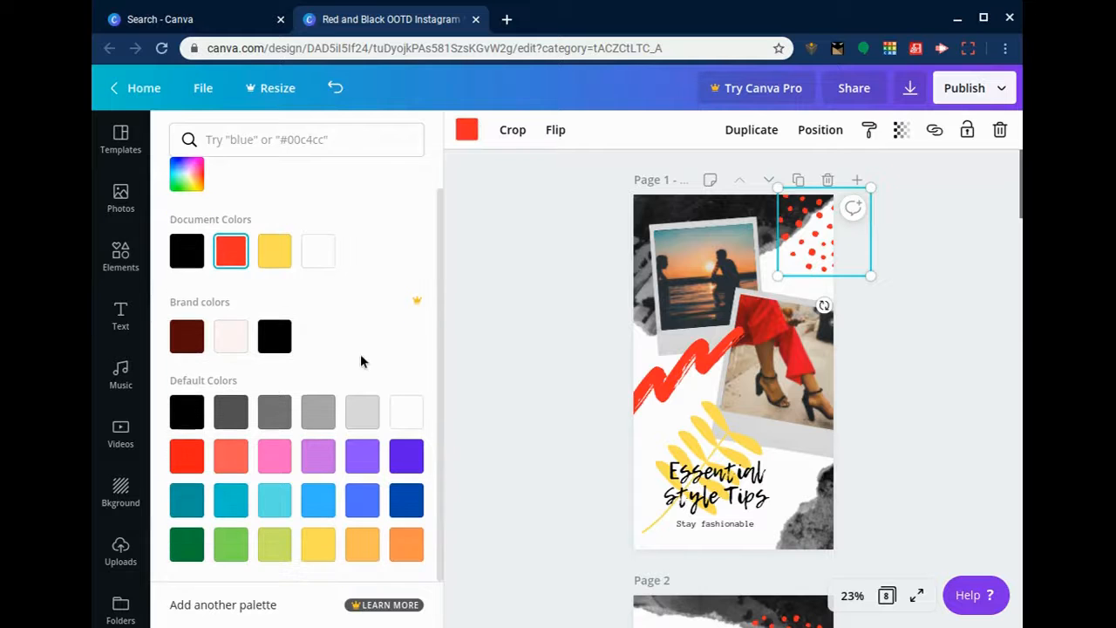
click(413, 498)
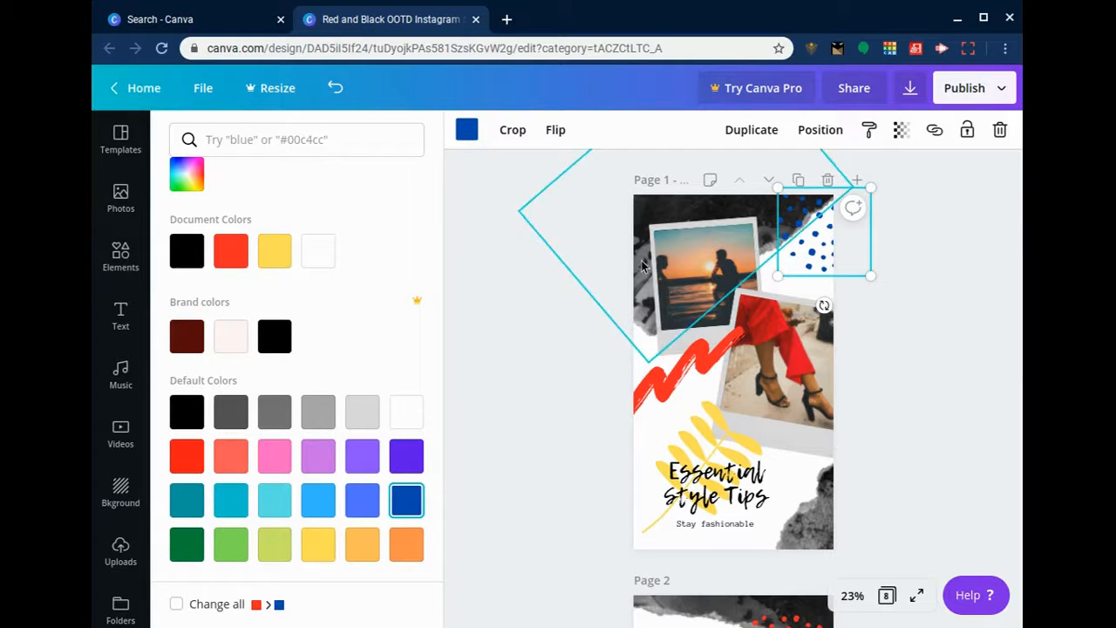
click(591, 330)
scroll(591, 330, down, 2)
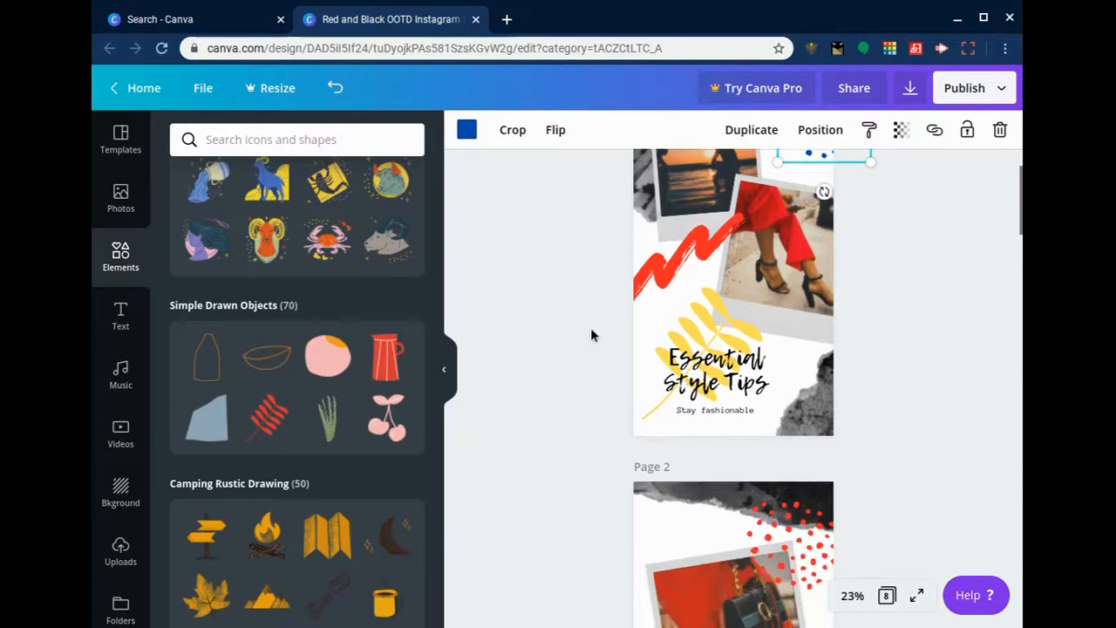
scroll(590, 332, up, 2)
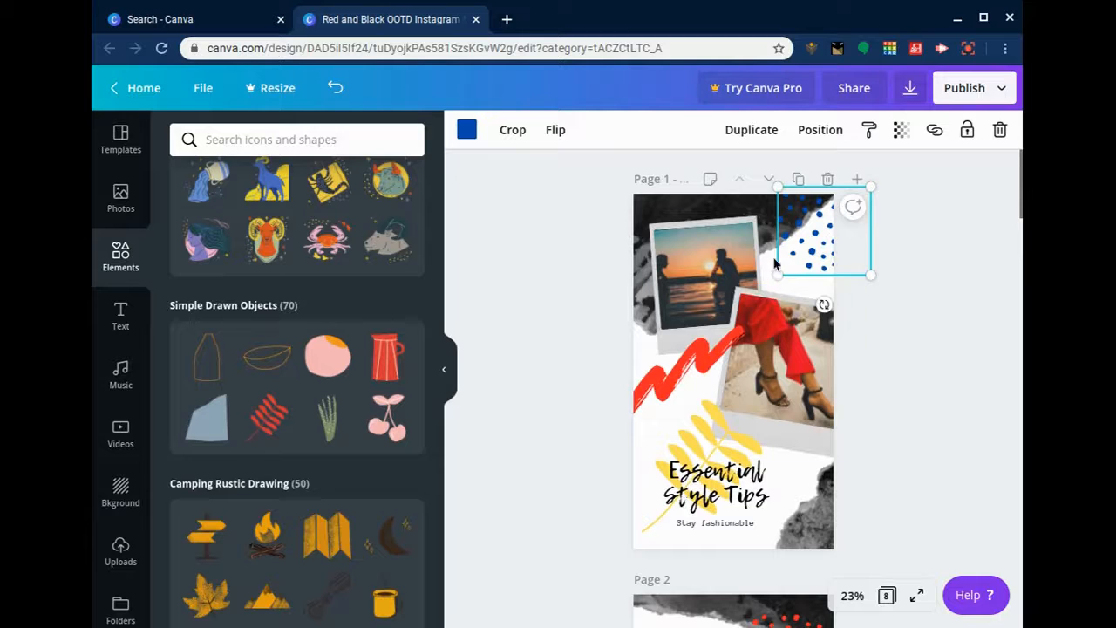
Step: Look through the available text font combinations, music tracks and stock videos
click(119, 320)
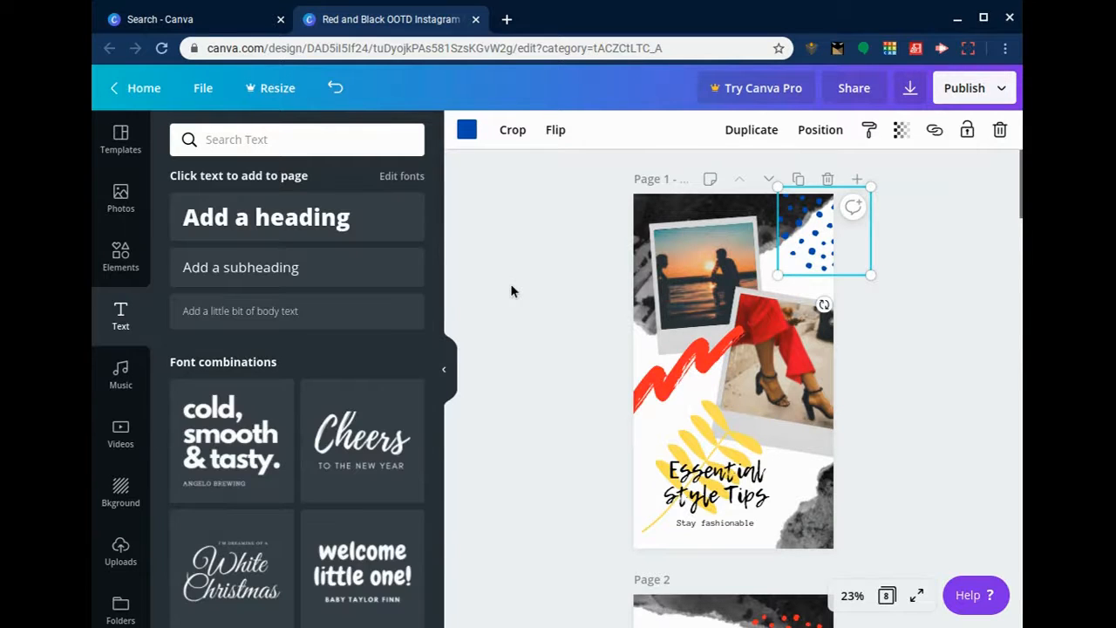
scroll(292, 391, down, 3)
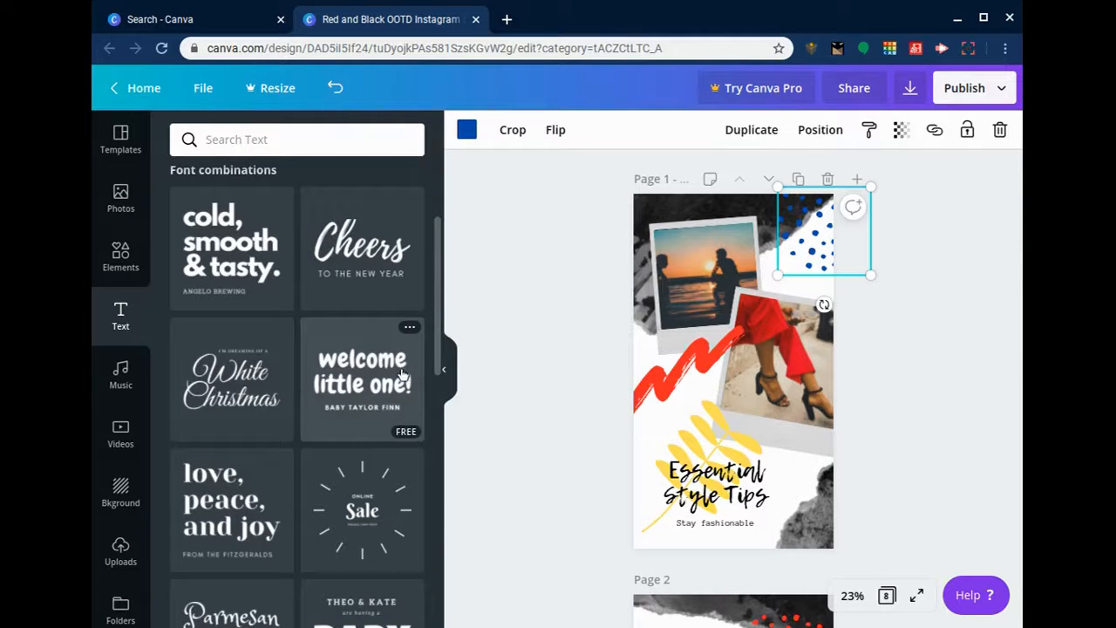
scroll(393, 375, down, 5)
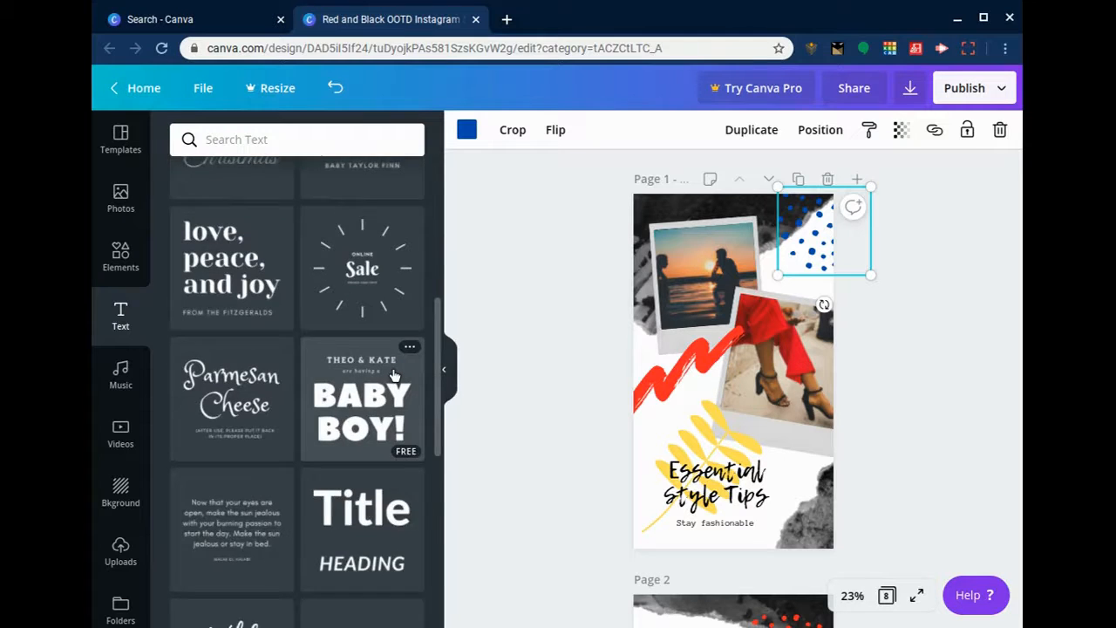
scroll(393, 375, down, 3)
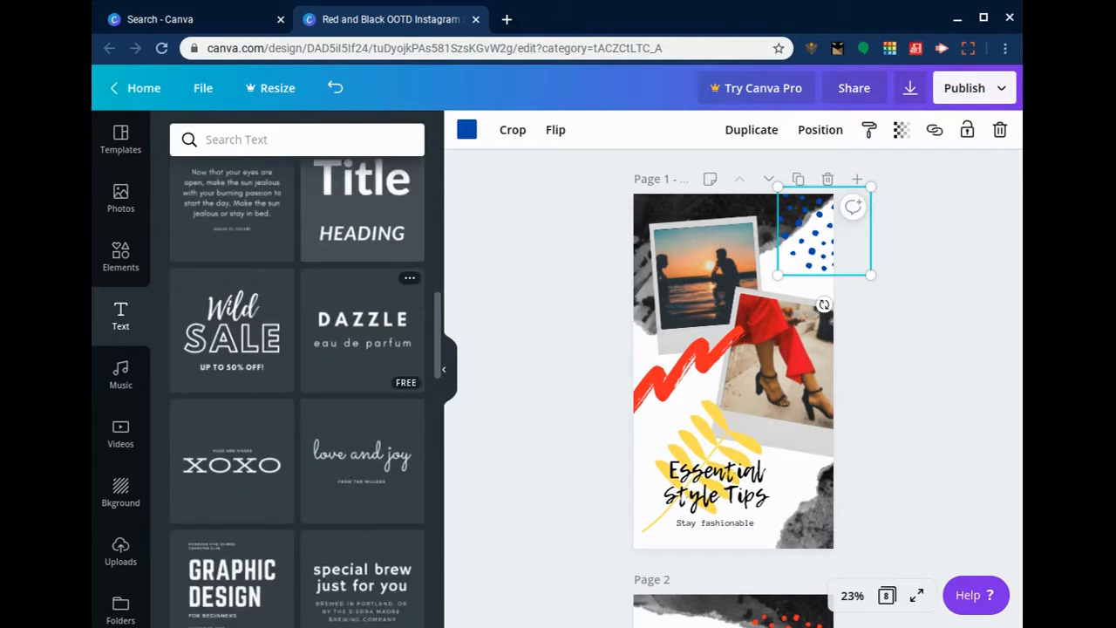
scroll(332, 373, down, 1)
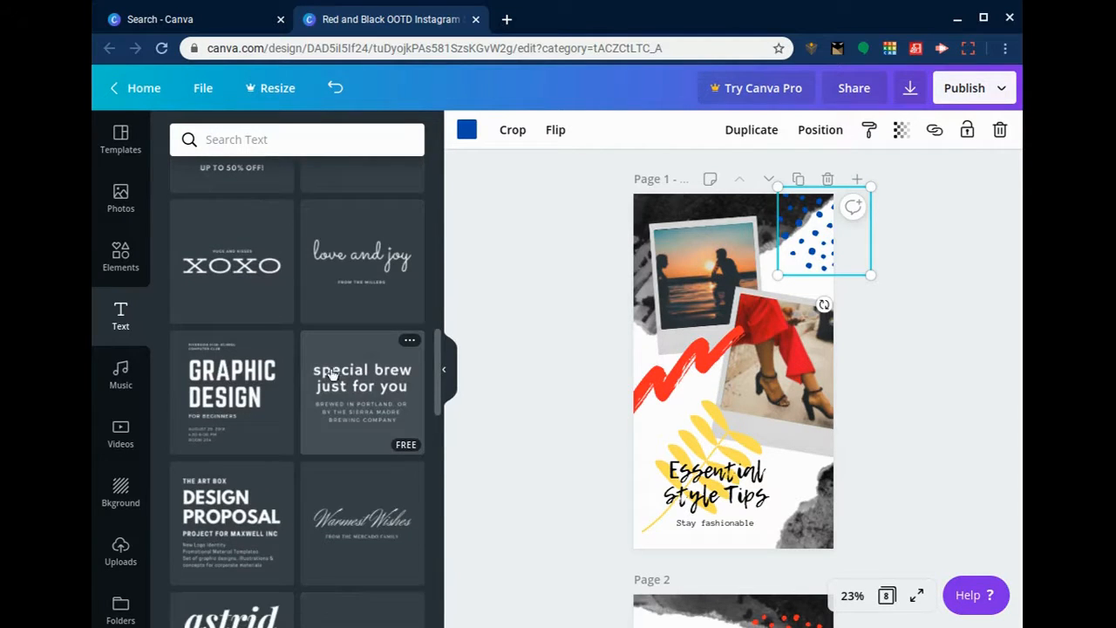
scroll(319, 381, down, 3)
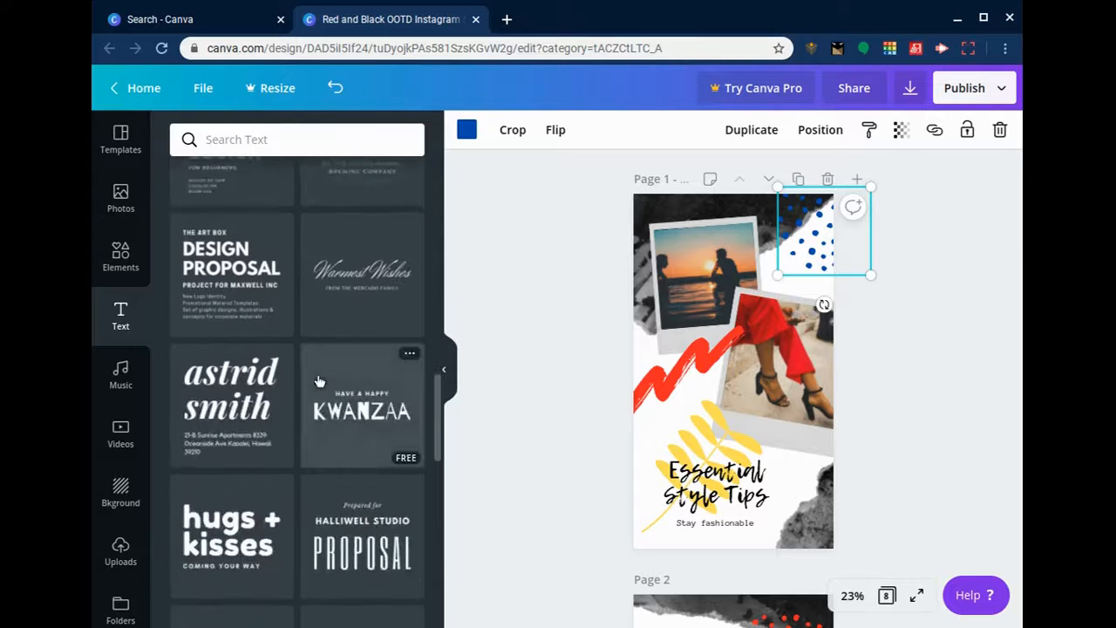
click(135, 383)
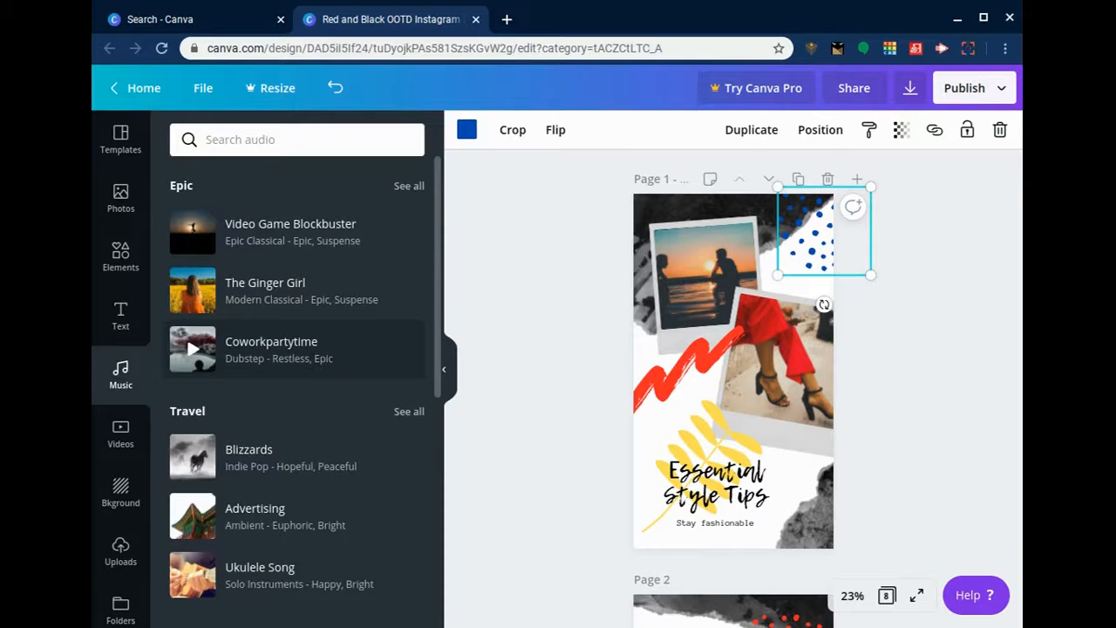
click(120, 435)
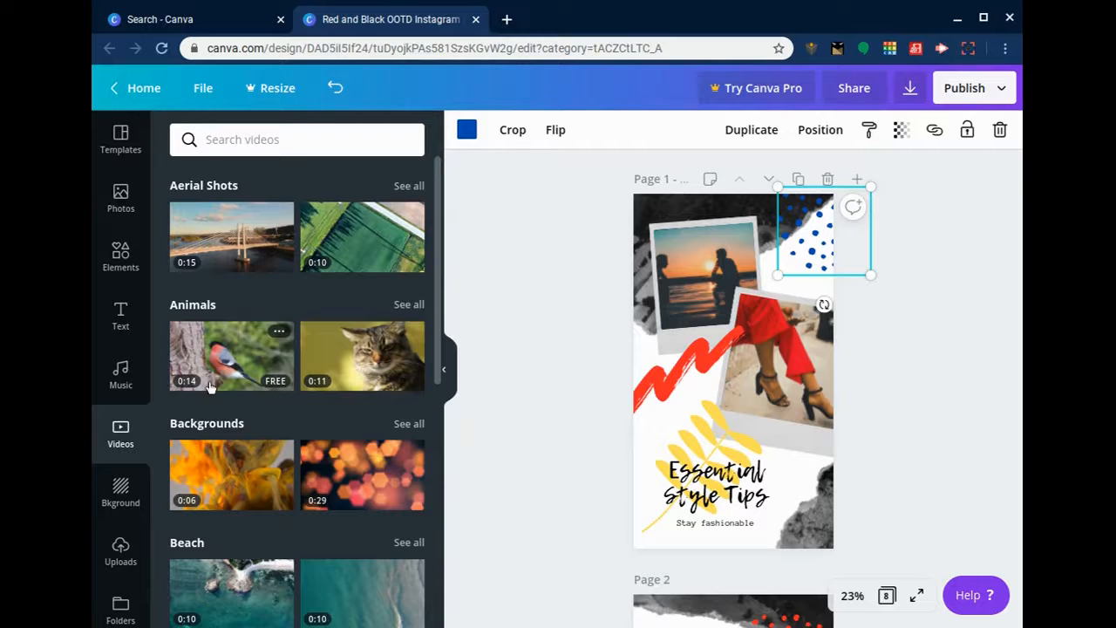
Step: Try the dark green leaves background on page 1 and replace it with the grey geometric one
click(123, 495)
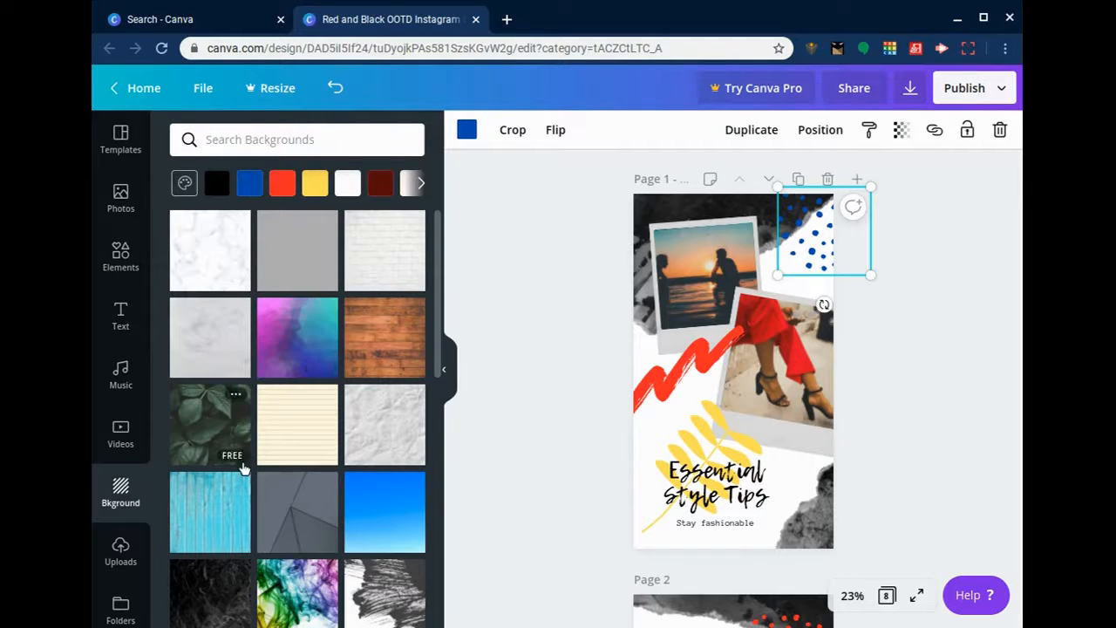
drag(220, 426, 592, 494)
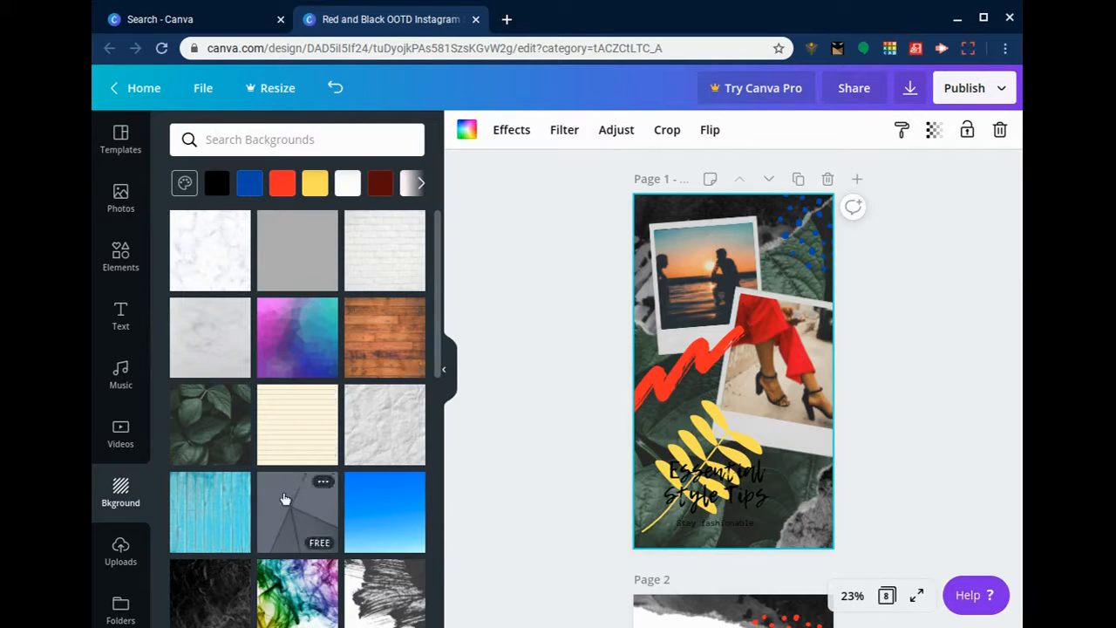
drag(470, 443, 661, 378)
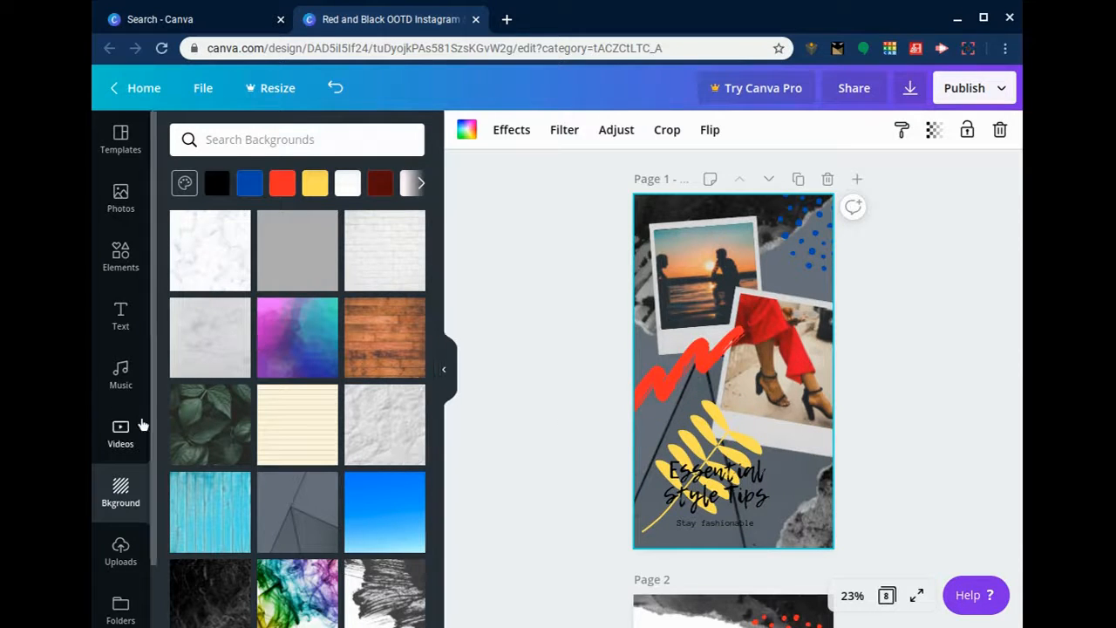
Step: Try placing the Squirtle picture from the uploaded images in page 1's lower polaroid
scroll(141, 424, down, 1)
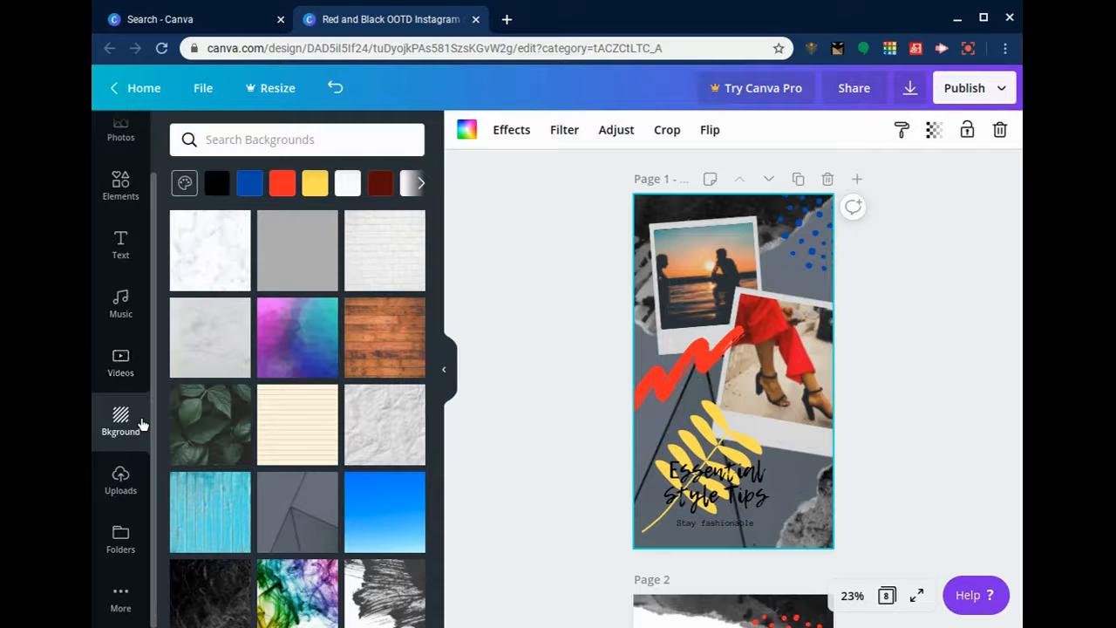
click(121, 491)
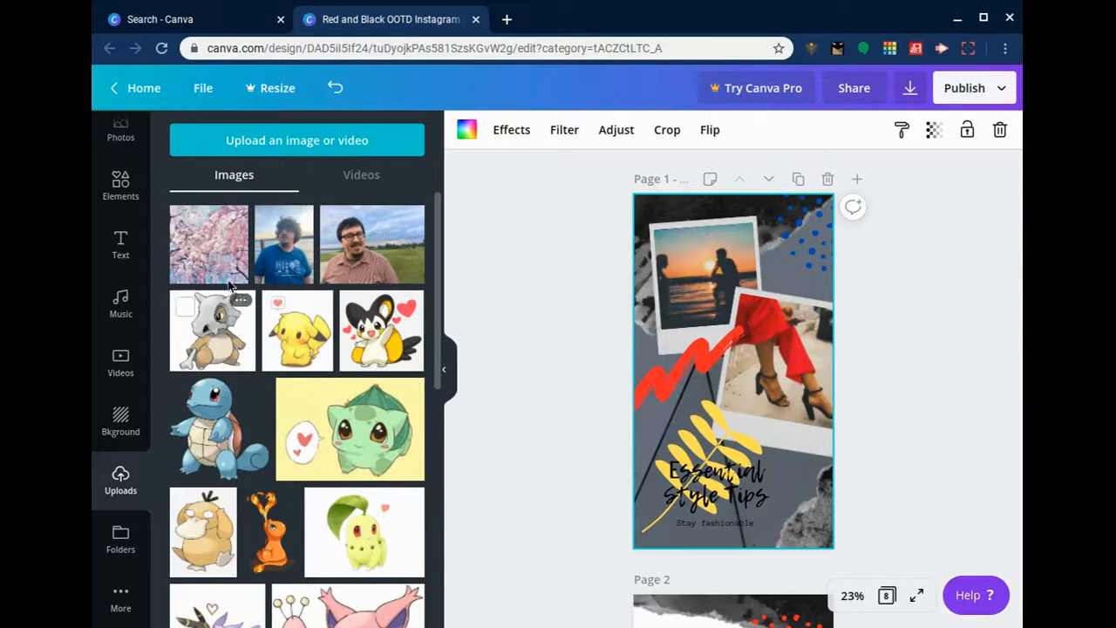
scroll(353, 443, down, 1)
scroll(354, 443, down, 5)
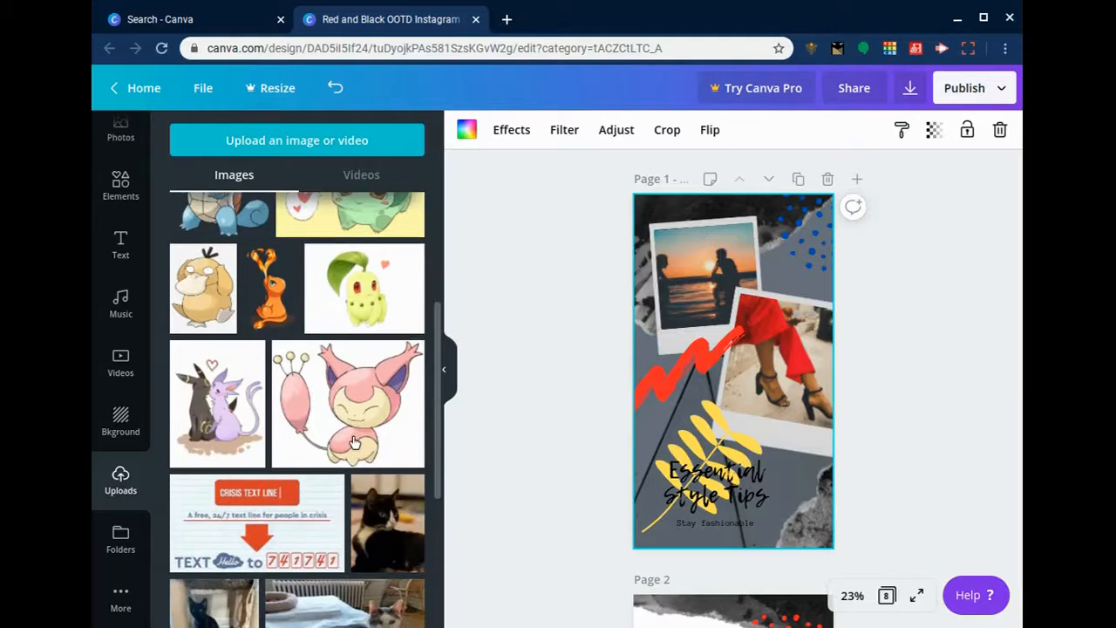
scroll(353, 443, up, 3)
scroll(247, 412, up, 2)
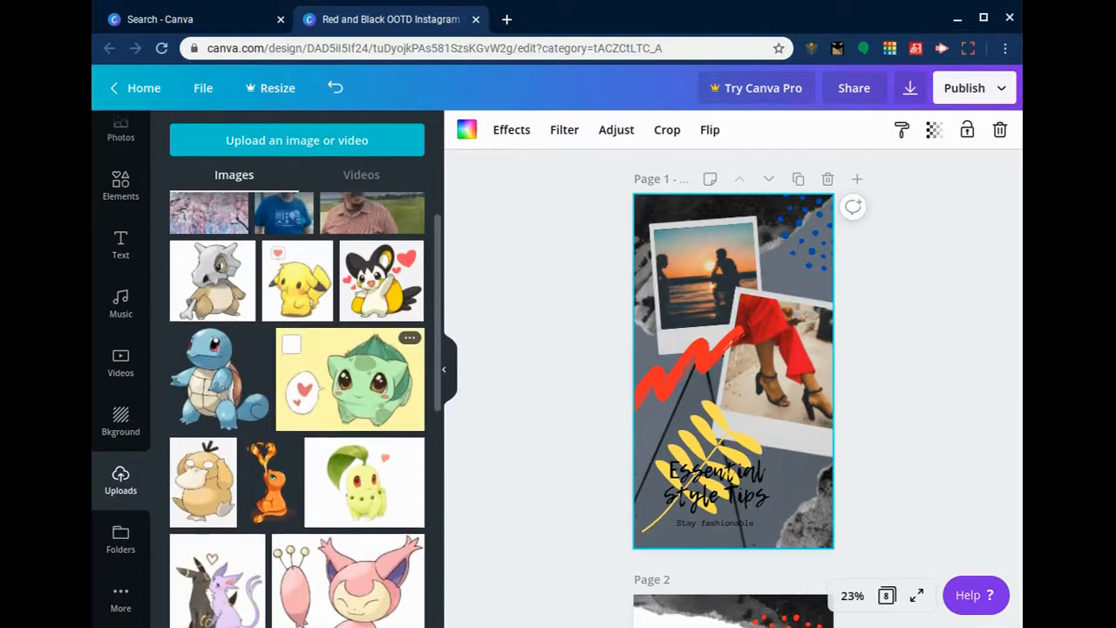
drag(225, 401, 722, 402)
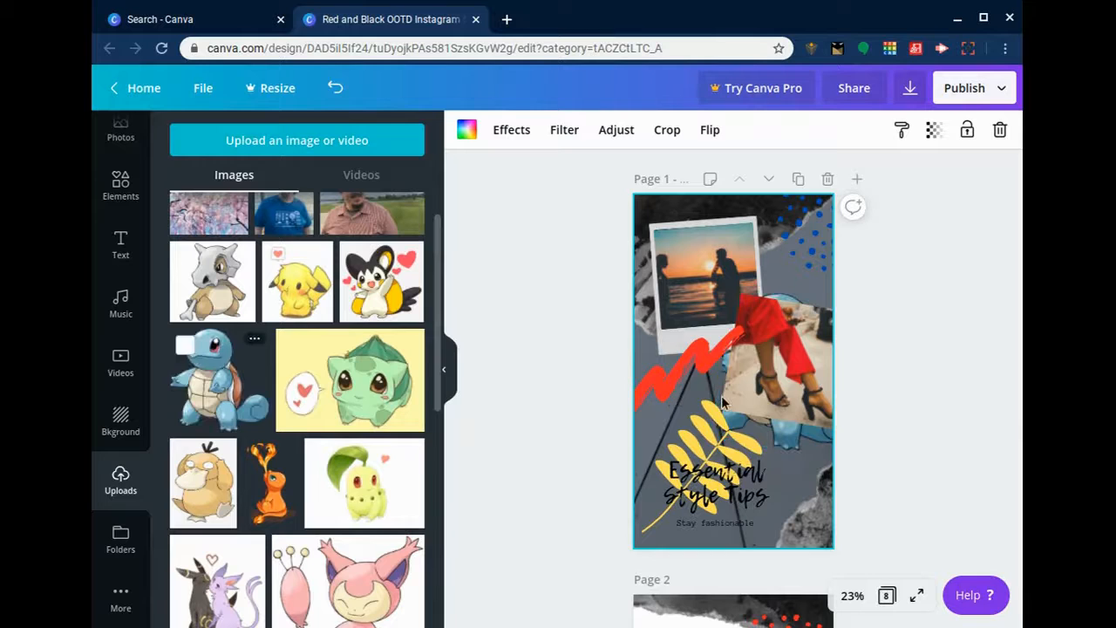
Step: Remove the photo of the red trousers and heels and the Squirtle picture behind it from page 1
click(832, 421)
drag(1003, 375, 977, 369)
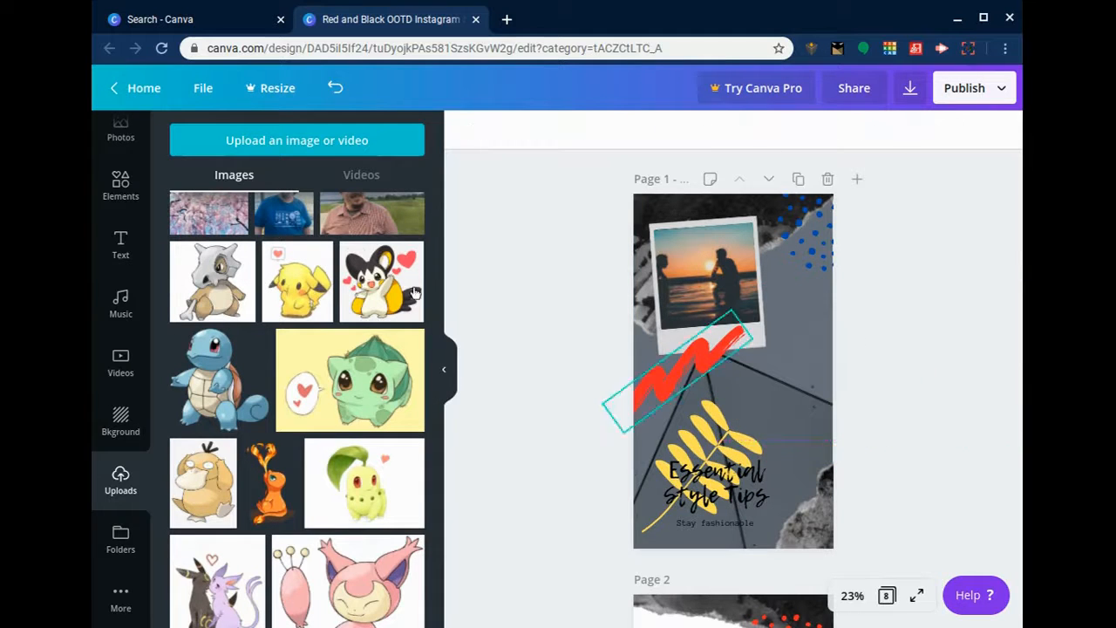
Step: Place the uploaded Squirtle picture over the lower half of page 1 and enlarge it
drag(504, 397, 658, 402)
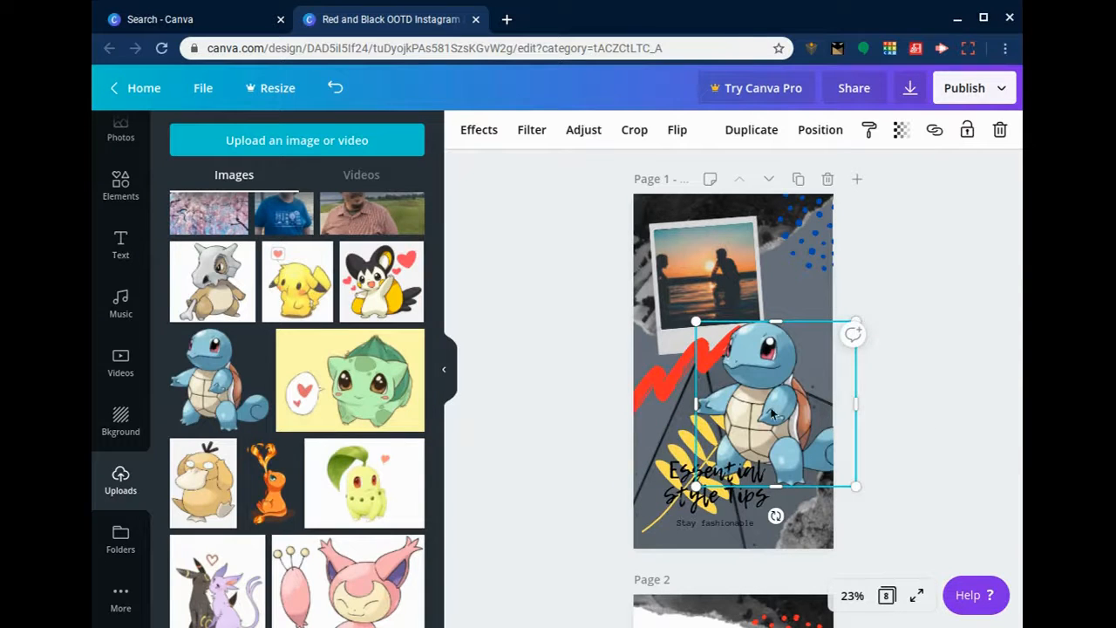
drag(696, 321, 722, 332)
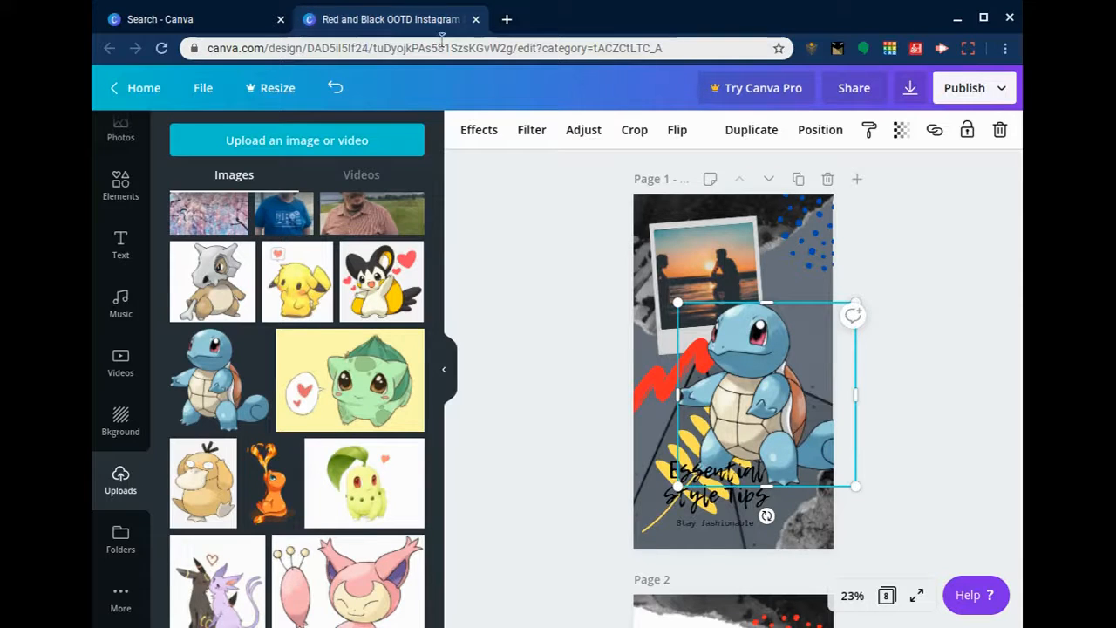
scroll(392, 325, down, 3)
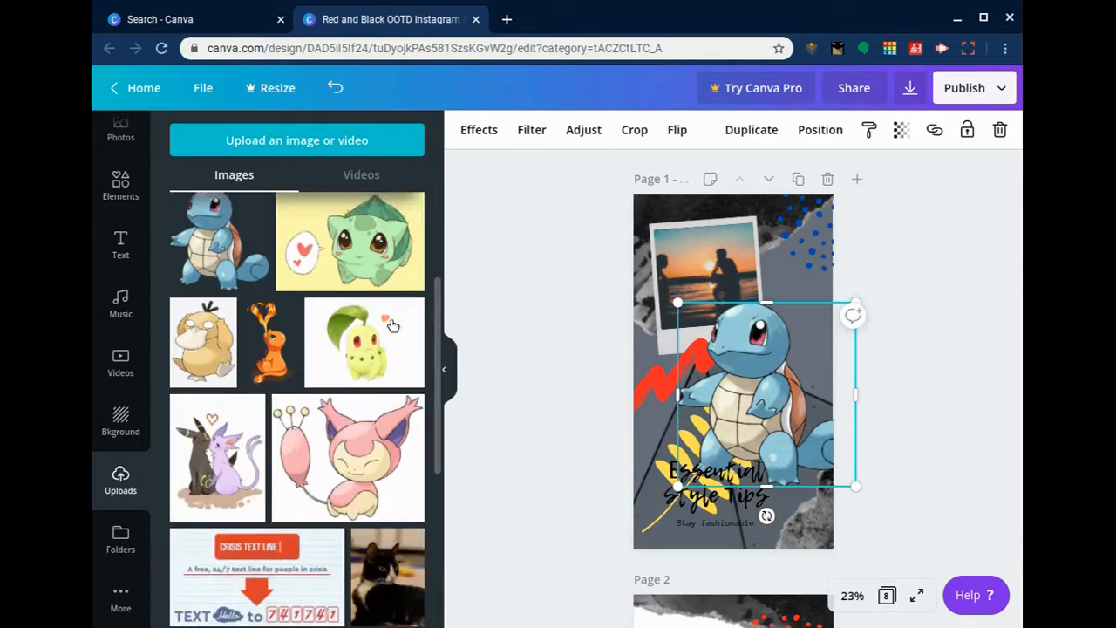
scroll(392, 325, up, 2)
scroll(383, 331, up, 2)
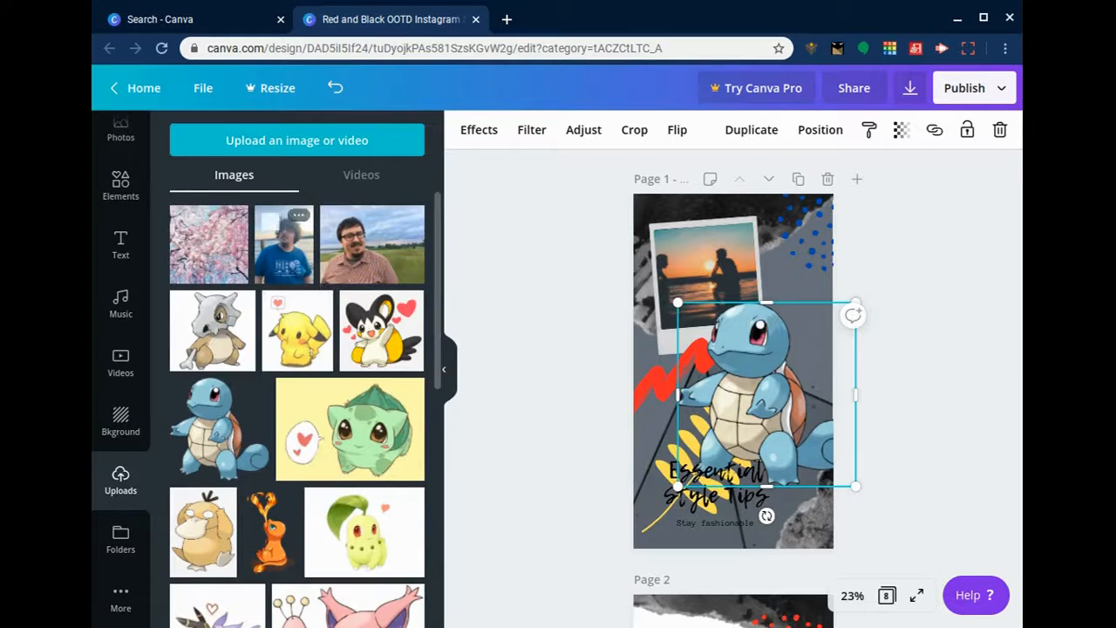
Step: Leave the design for the home page and look over the design types offered there
scroll(119, 288, up, 1)
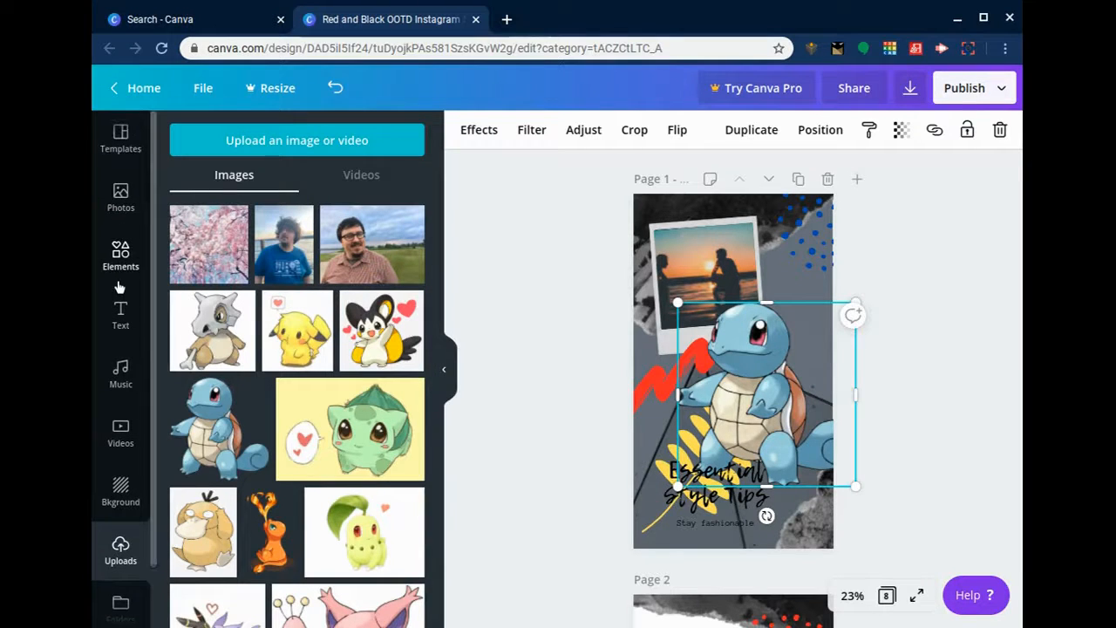
click(122, 148)
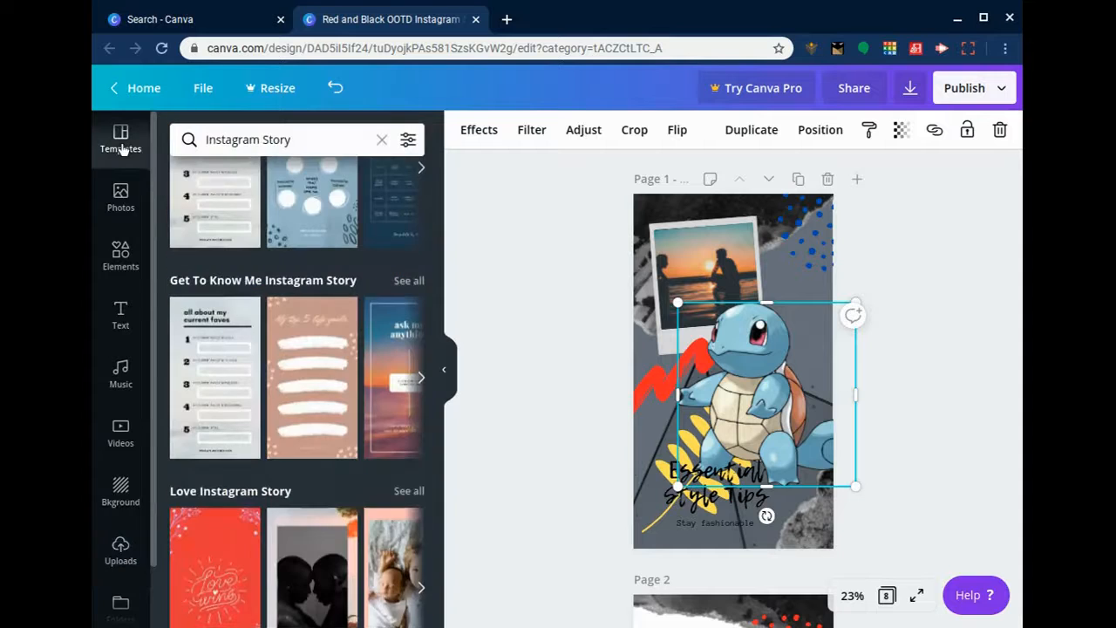
click(122, 85)
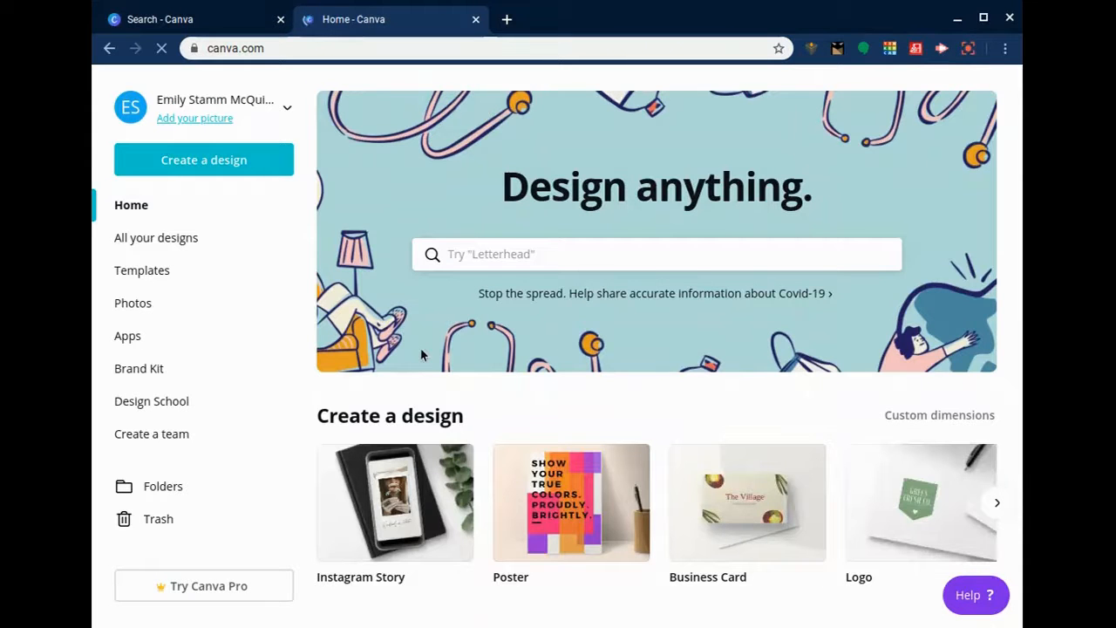
scroll(590, 386, down, 2)
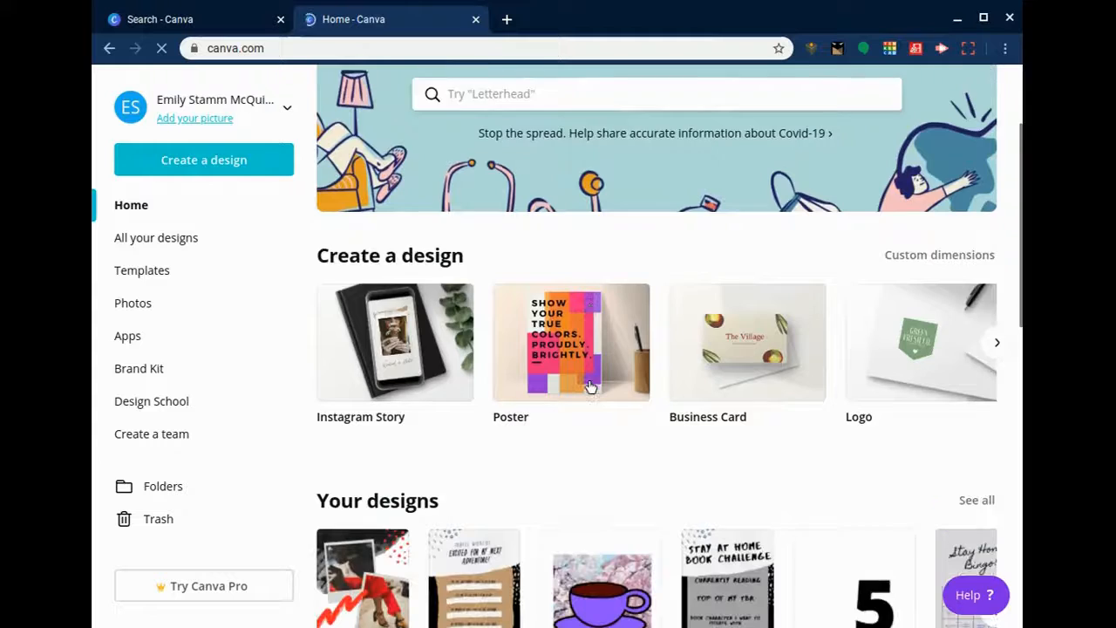
scroll(591, 387, up, 1)
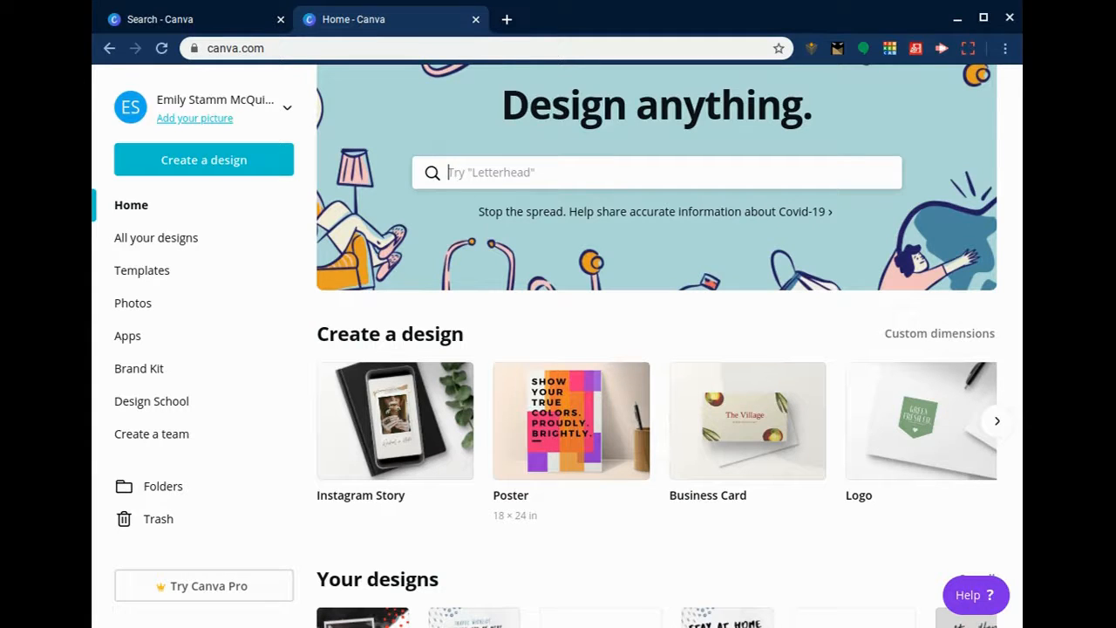
Step: Go to google.com and open Google Images
click(401, 44)
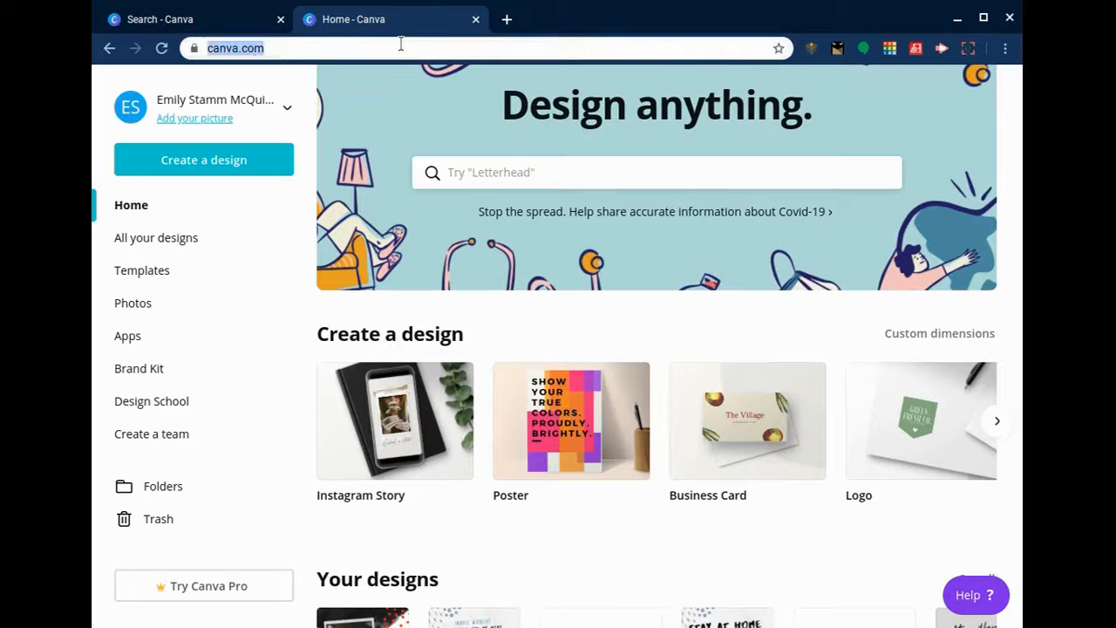
text(google.com)
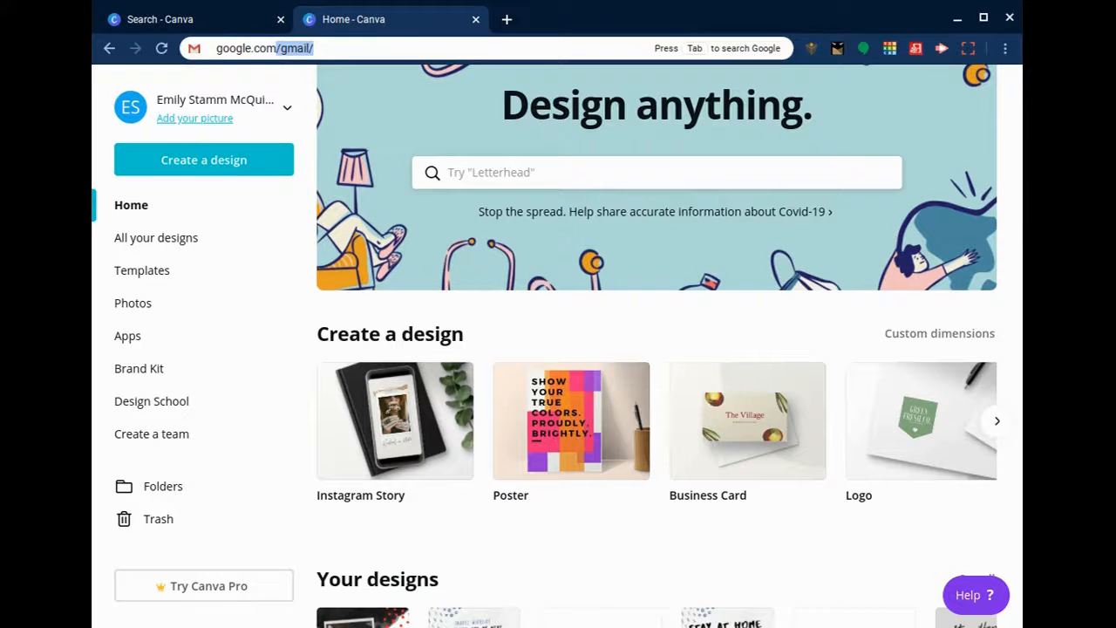
key(Return)
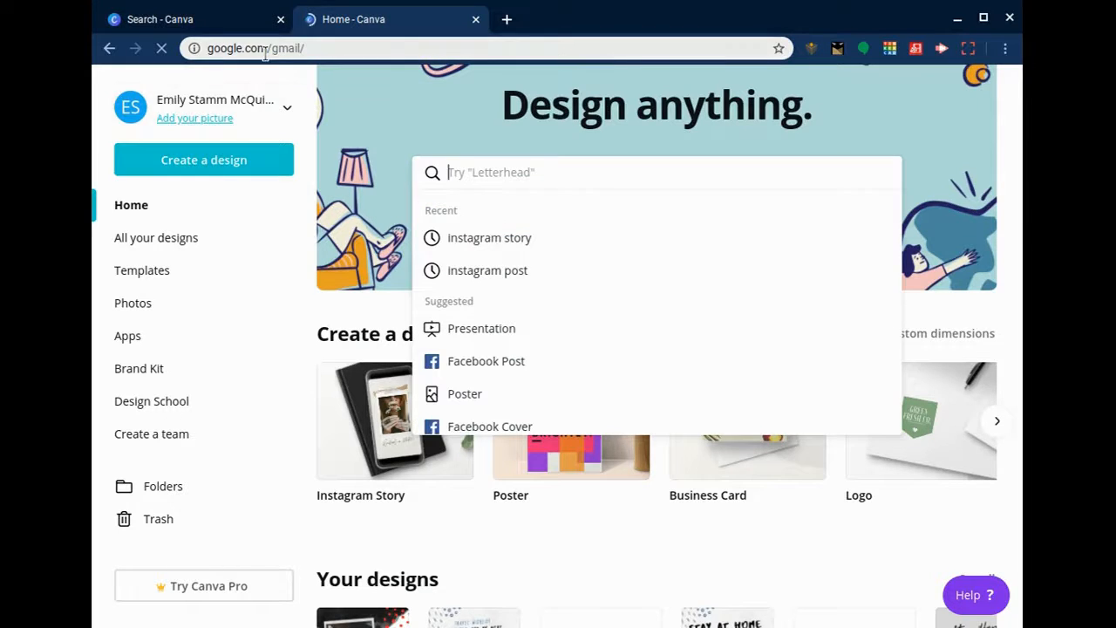
click(266, 48)
text(google.com)
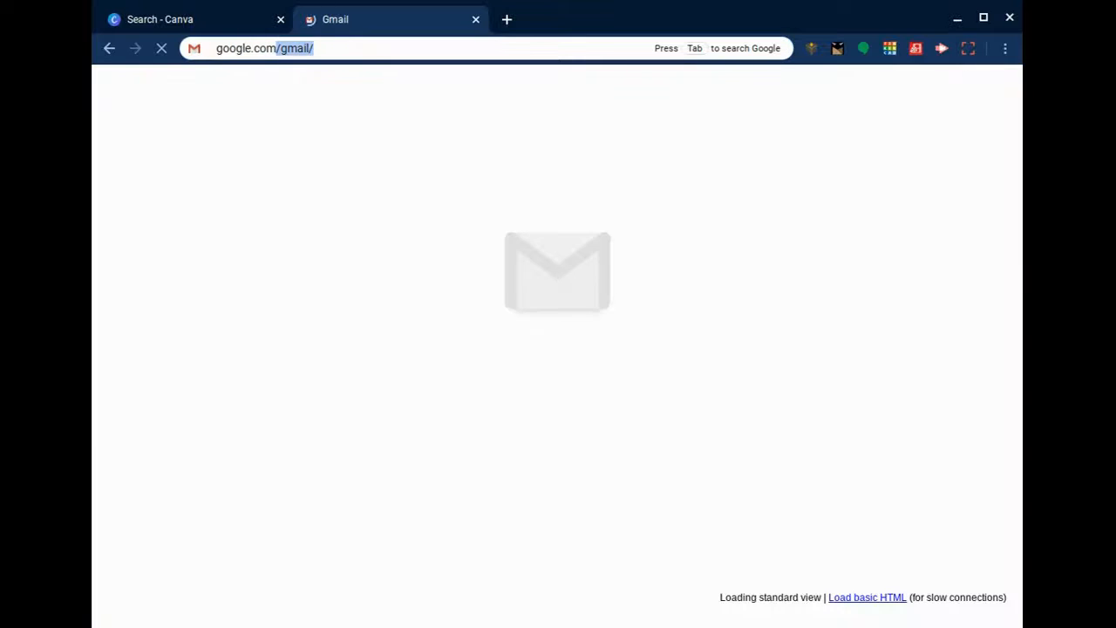
key(Delete)
key(Return)
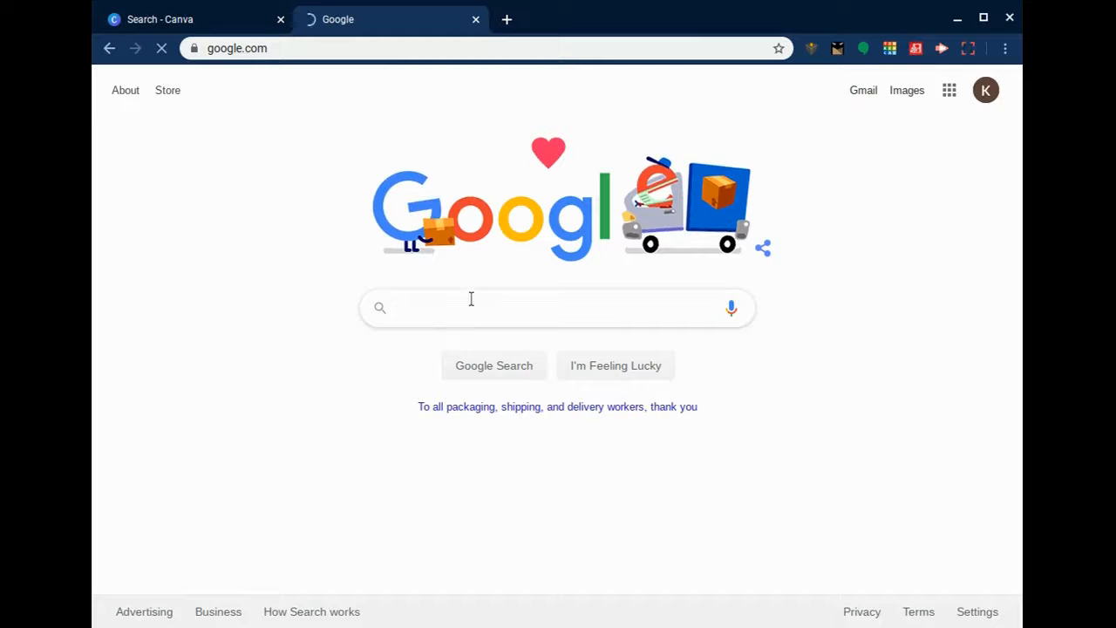
click(907, 91)
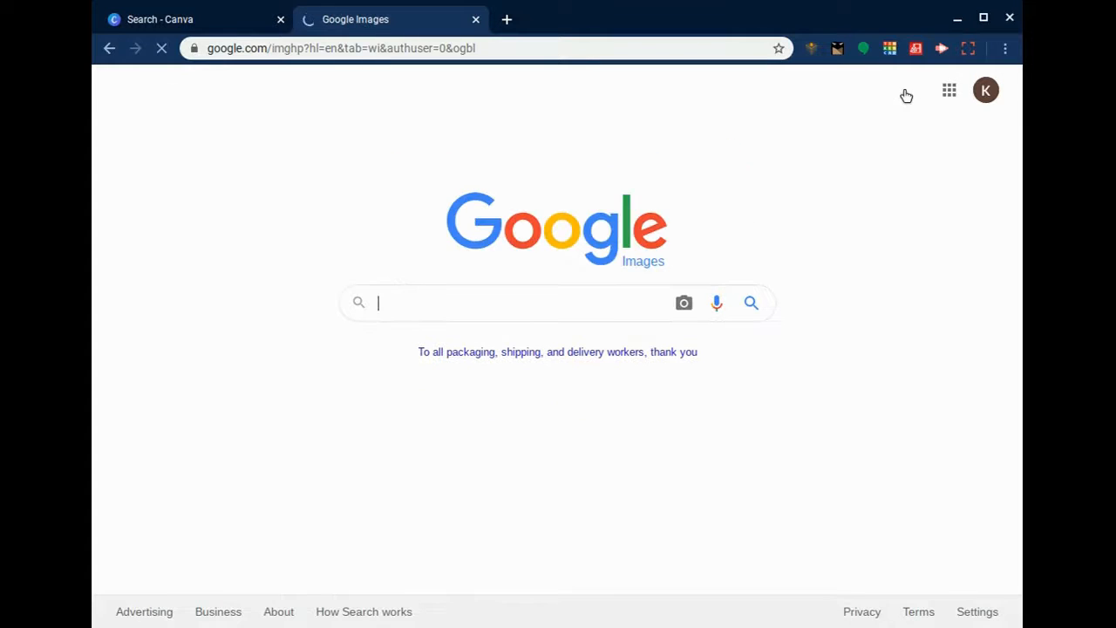
Step: Search Google Images for "cats" and restrict the usage rights to Labeled for Reuse
click(389, 305)
text(cats)
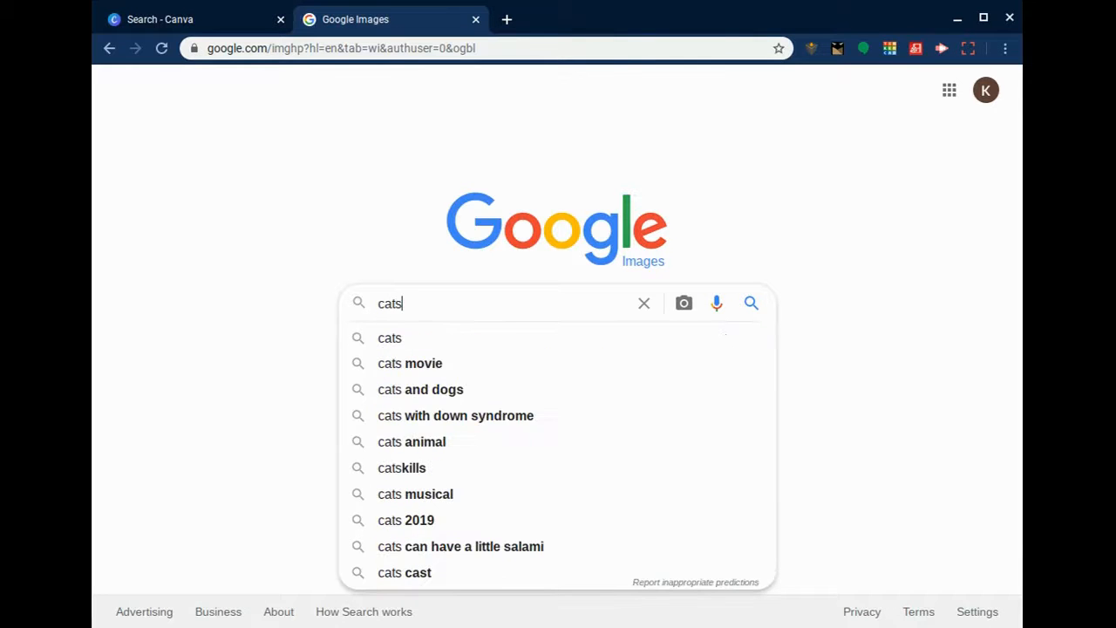
key(Return)
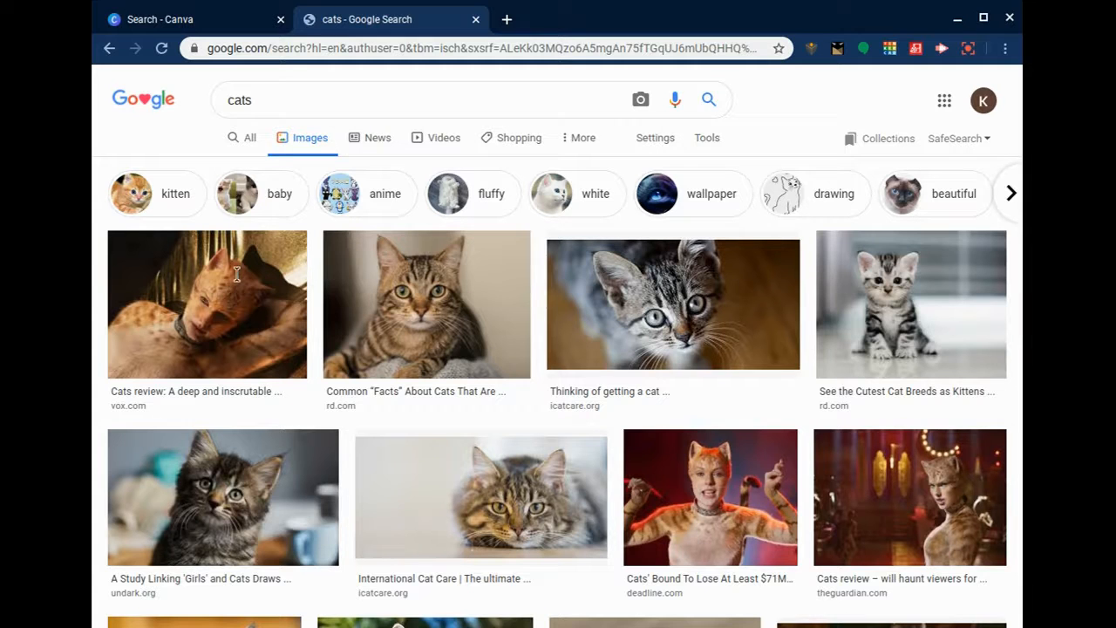
click(707, 139)
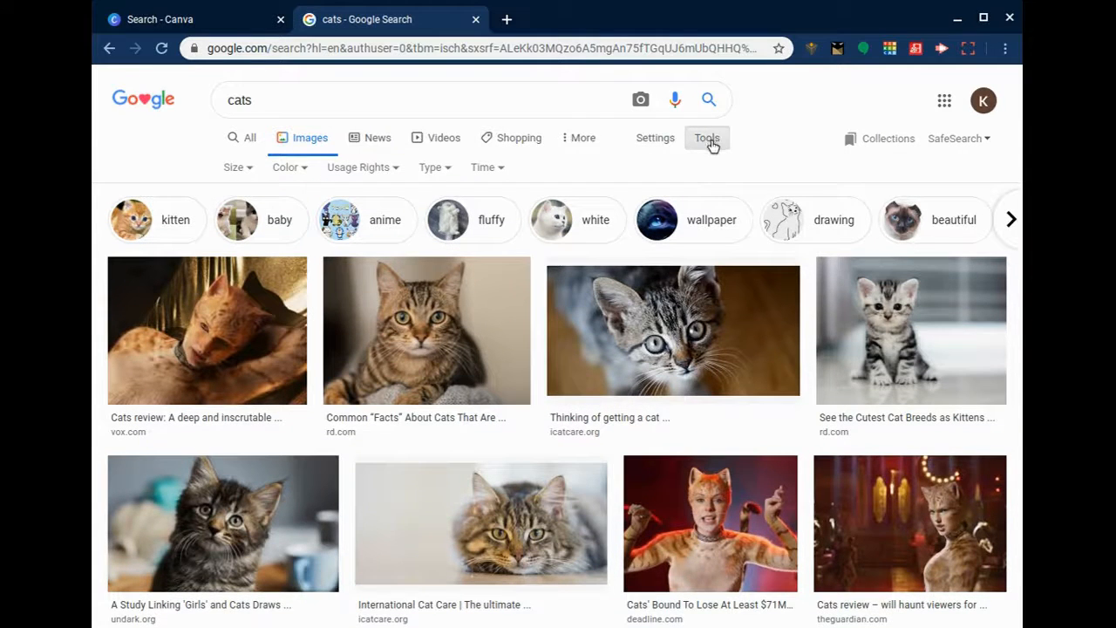
click(360, 169)
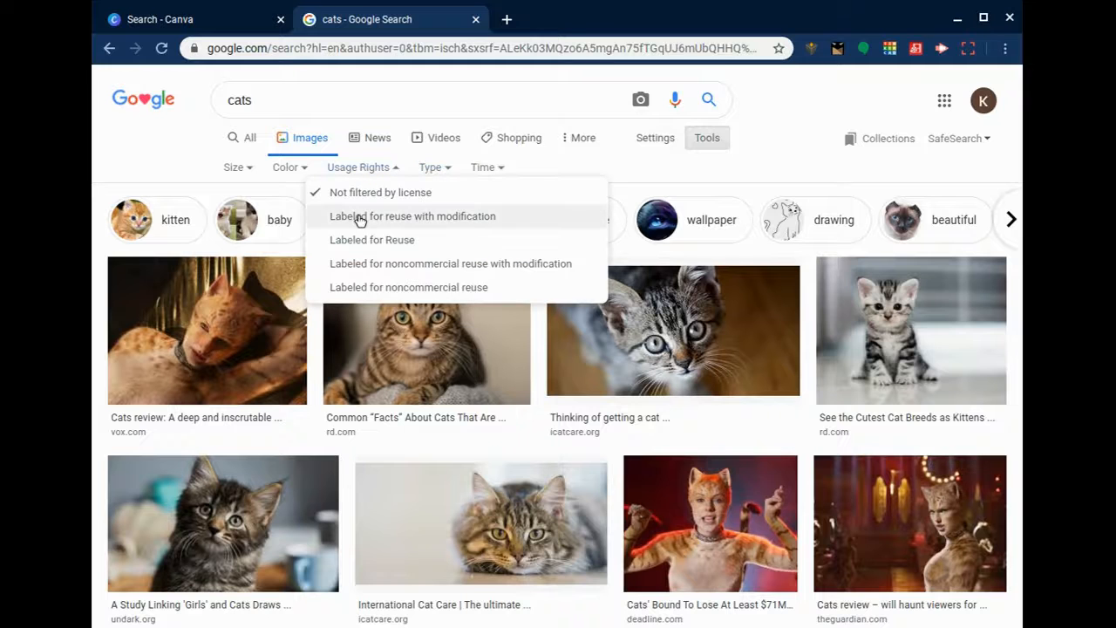
click(389, 241)
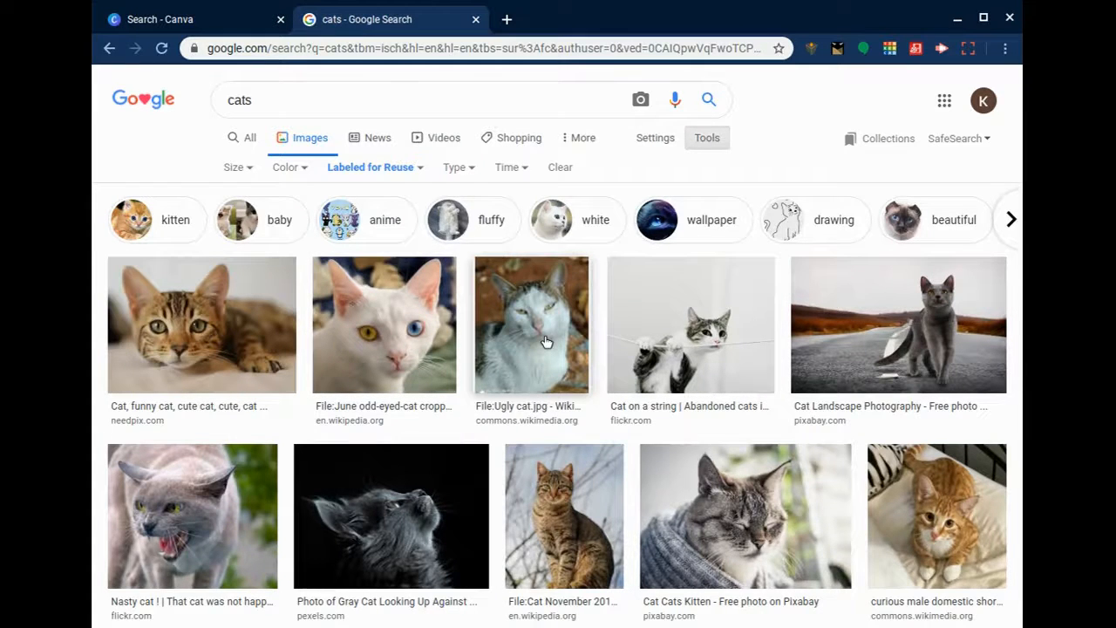
Step: Examine the reusable cat images and the usage rights, size, color, type and time filter options
scroll(545, 340, down, 4)
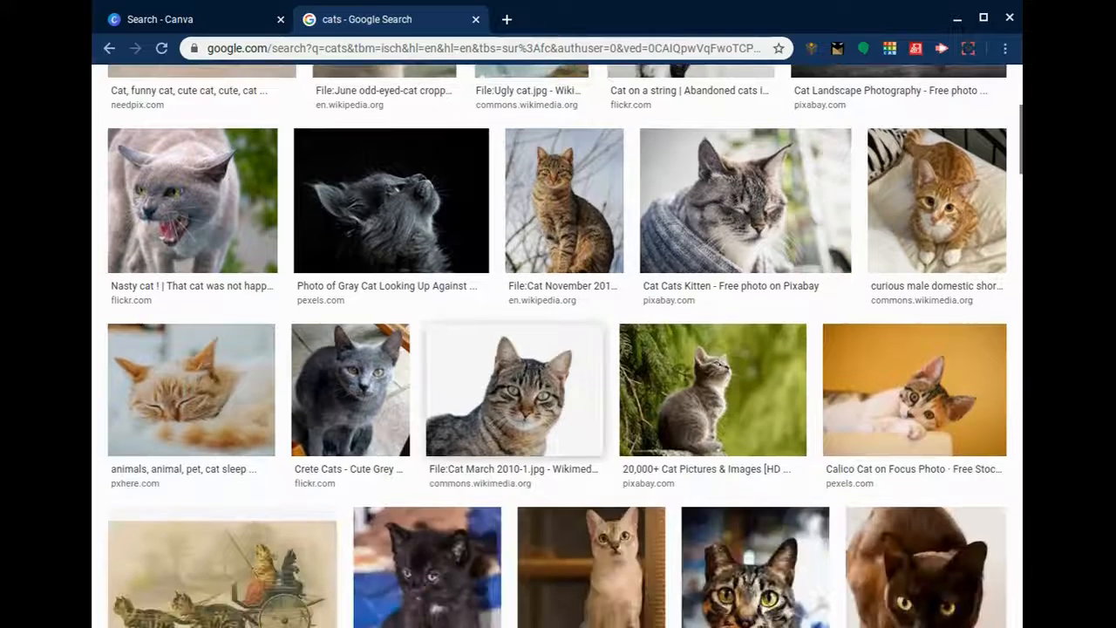
scroll(558, 349, down, 6)
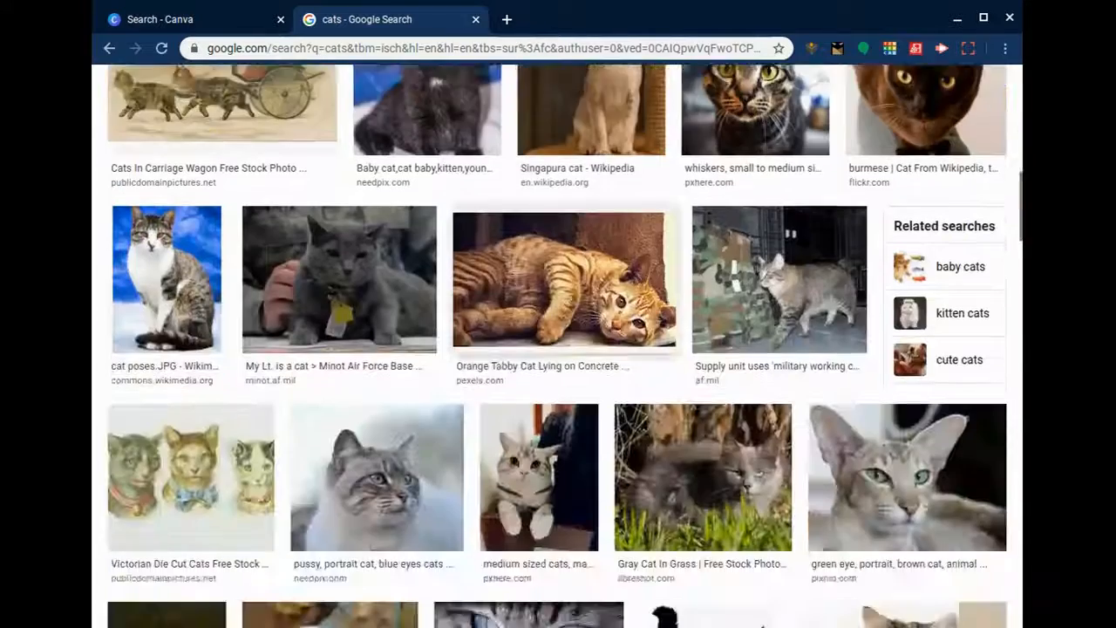
scroll(521, 184, down, 2)
scroll(521, 184, up, 12)
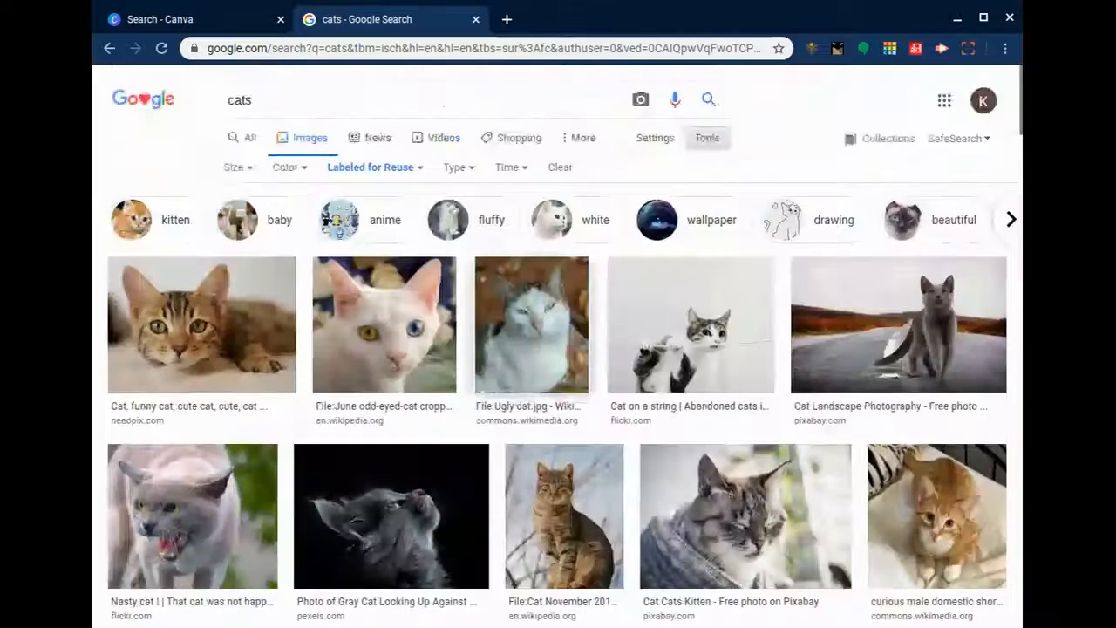
click(344, 171)
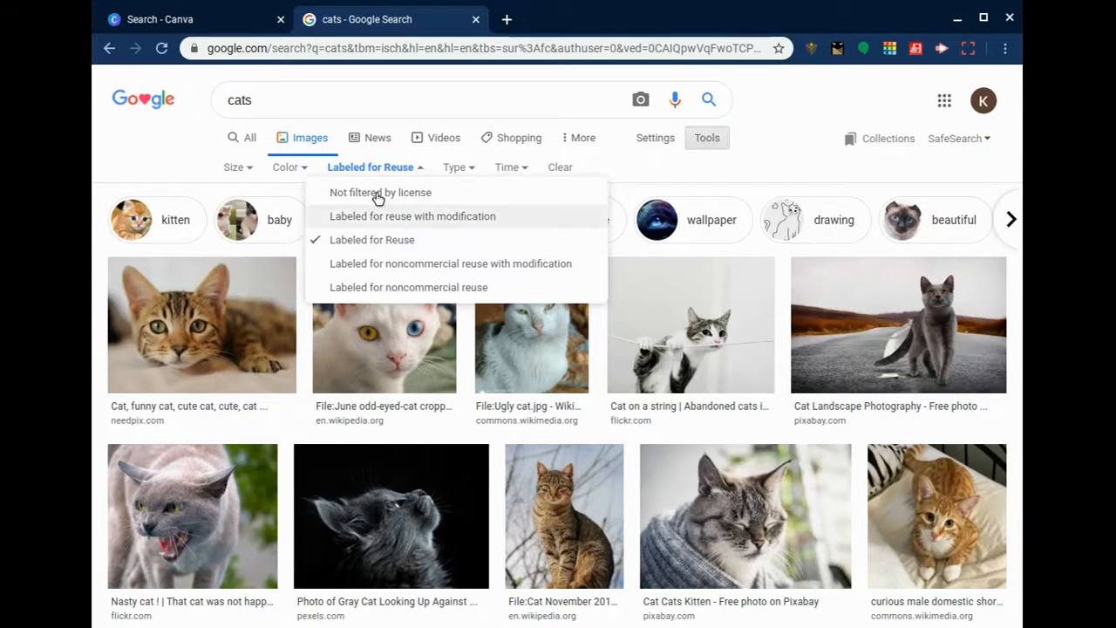
click(234, 170)
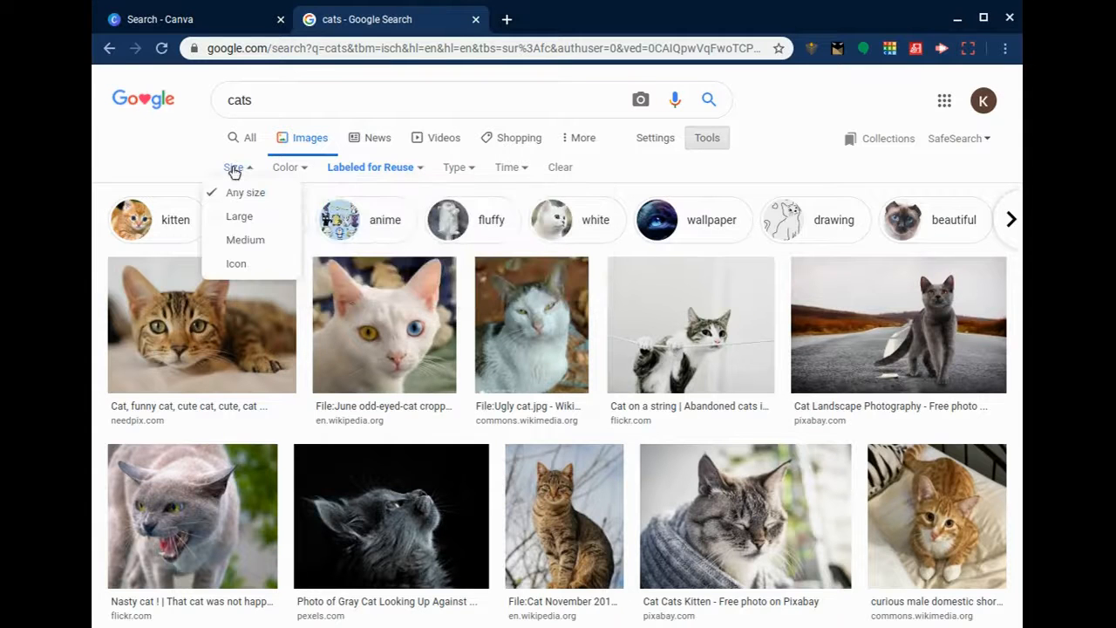
click(284, 169)
click(467, 173)
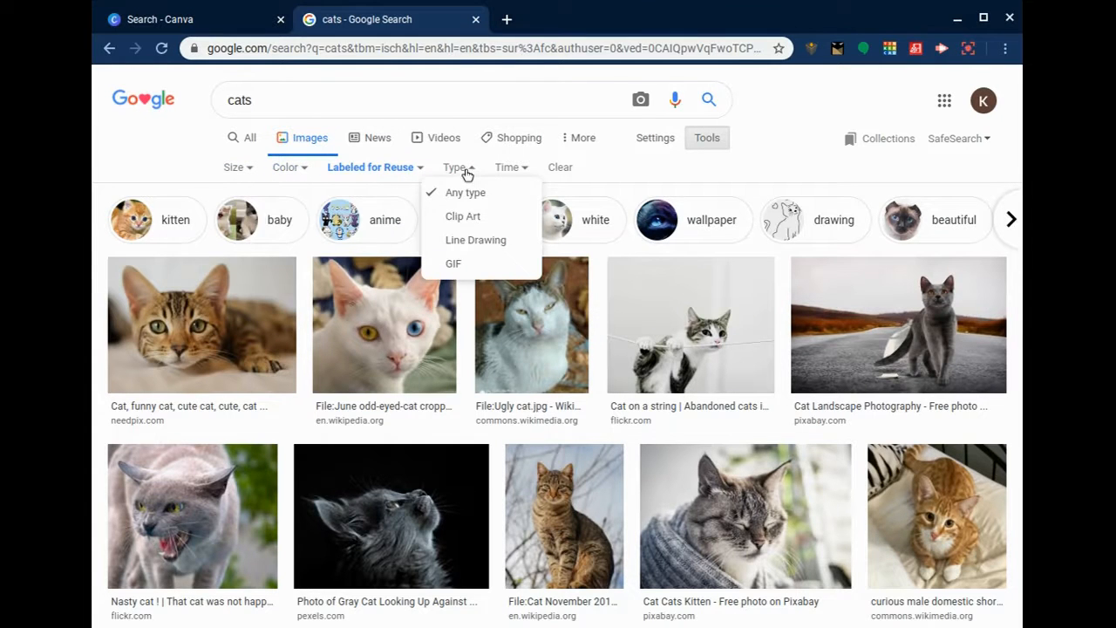
click(525, 172)
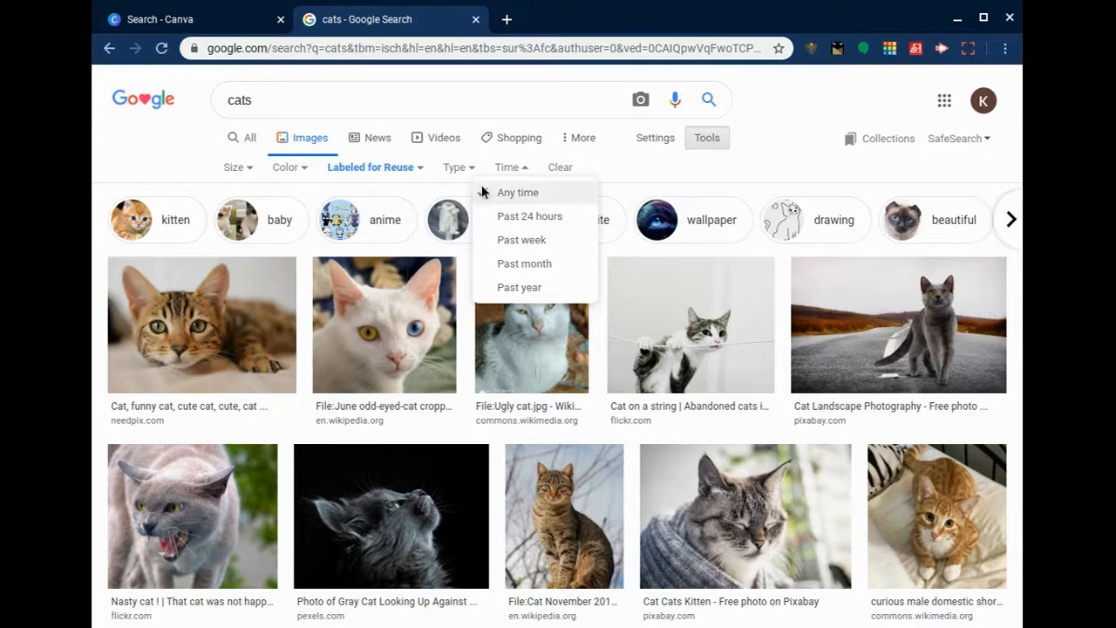
click(396, 167)
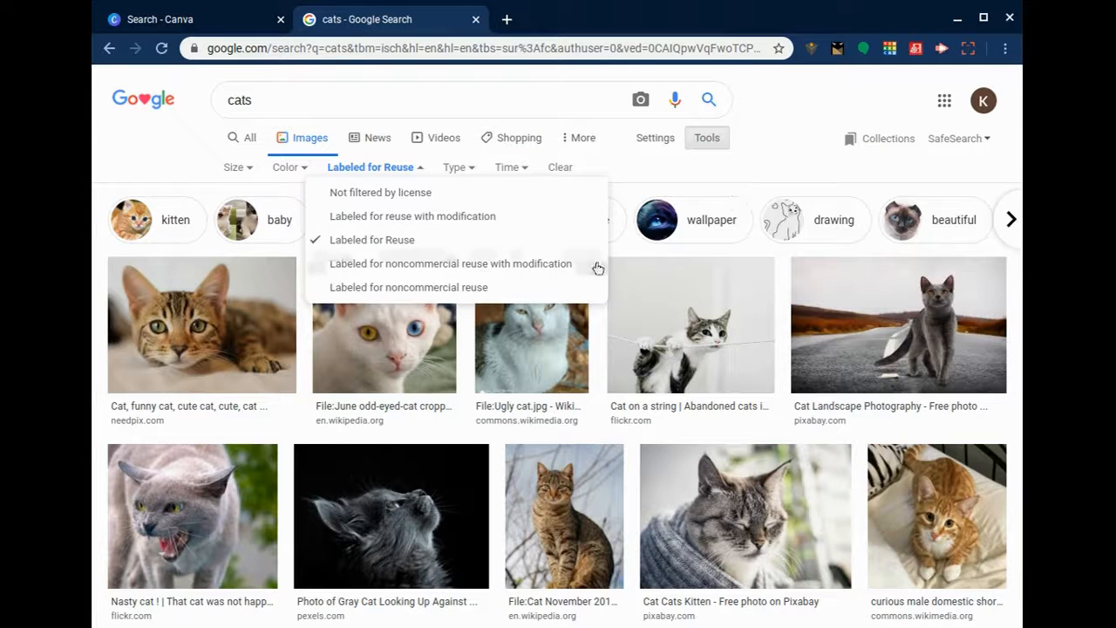
scroll(598, 267, down, 3)
scroll(598, 267, down, 6)
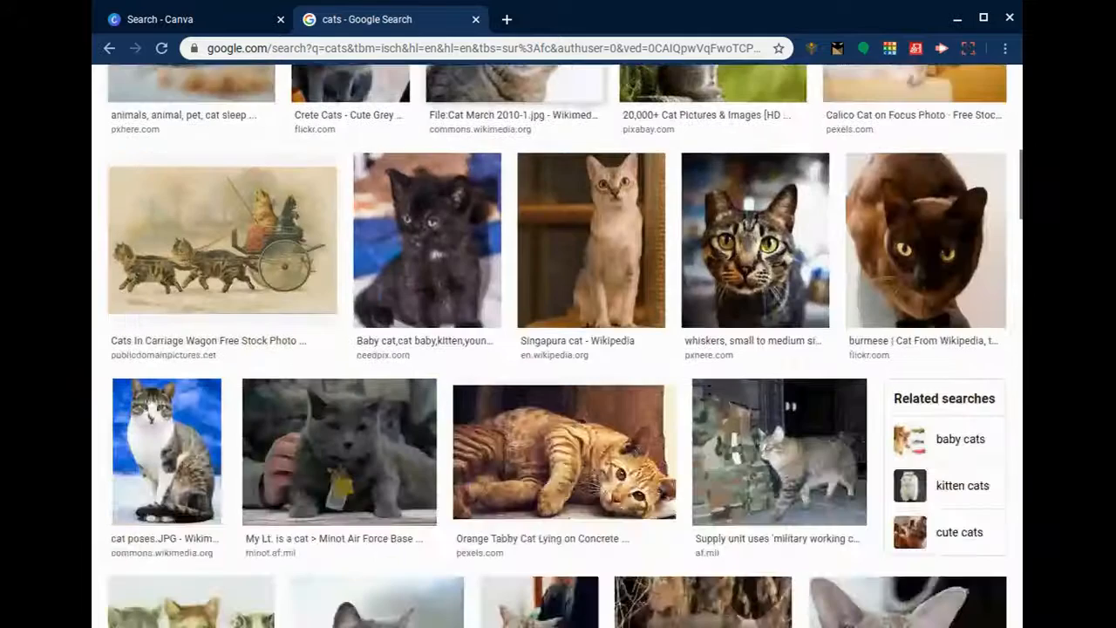
scroll(598, 267, up, 9)
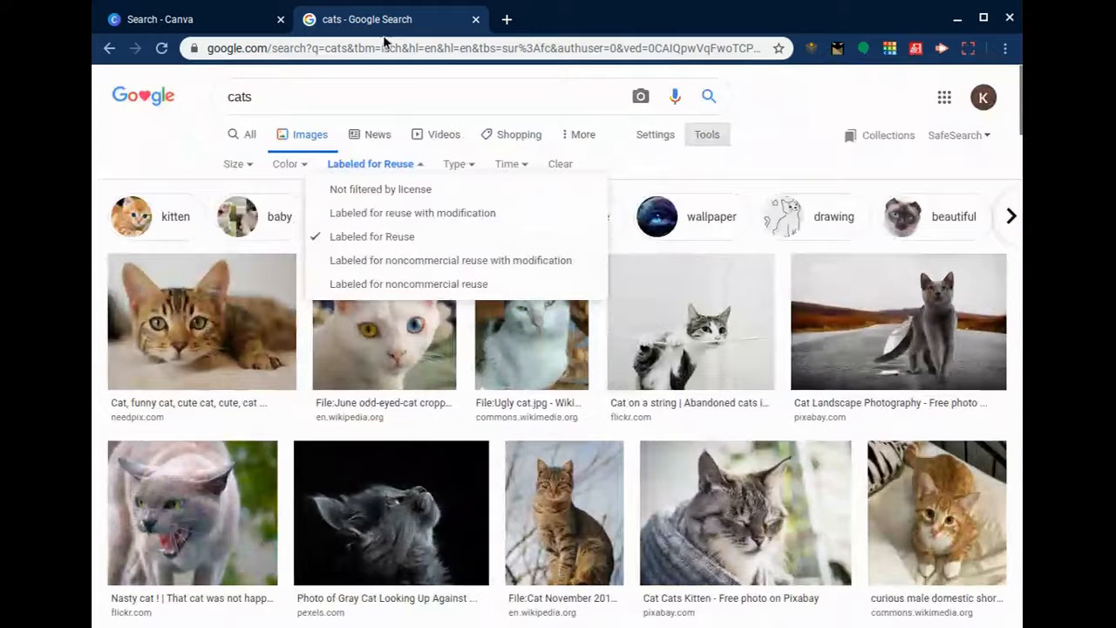
Step: Return to Canva by loading canva.com in place of the image search
click(384, 49)
text(canva.com)
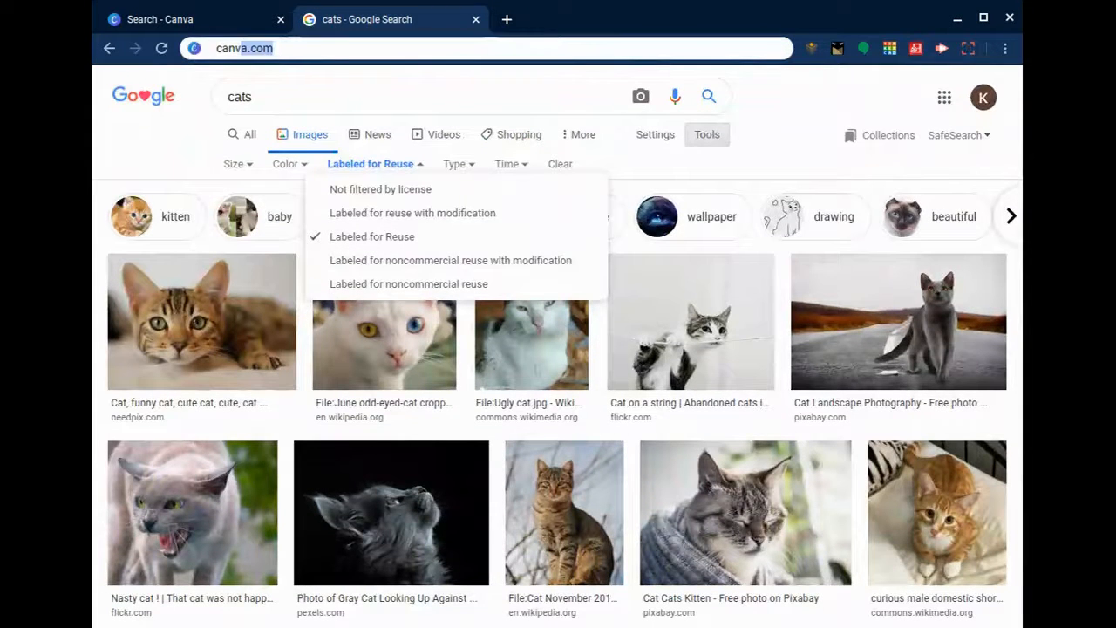
key(Return)
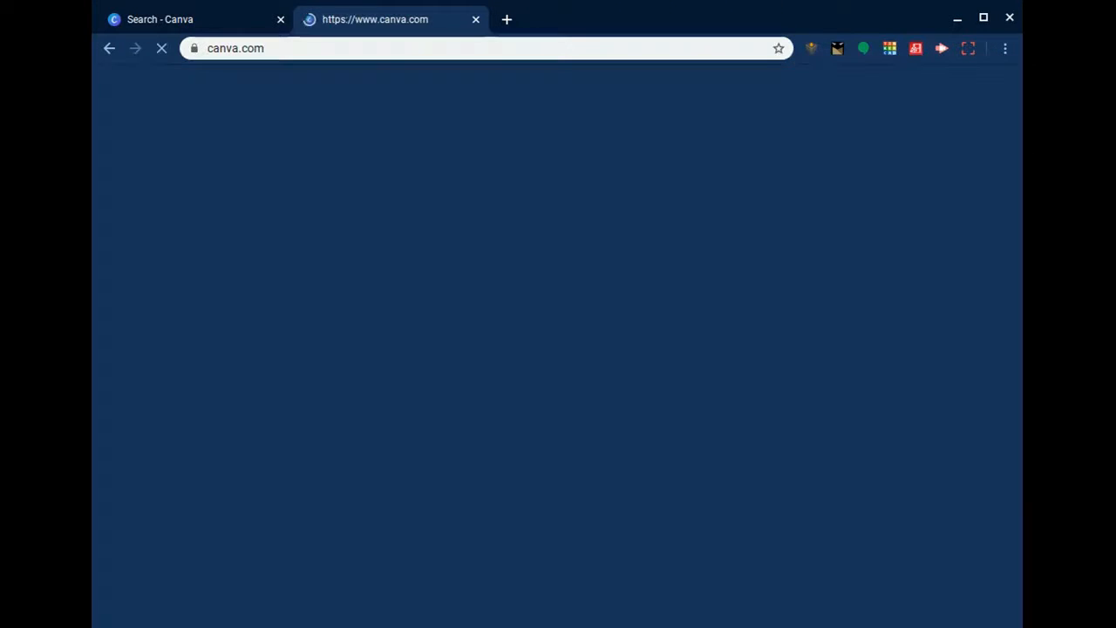